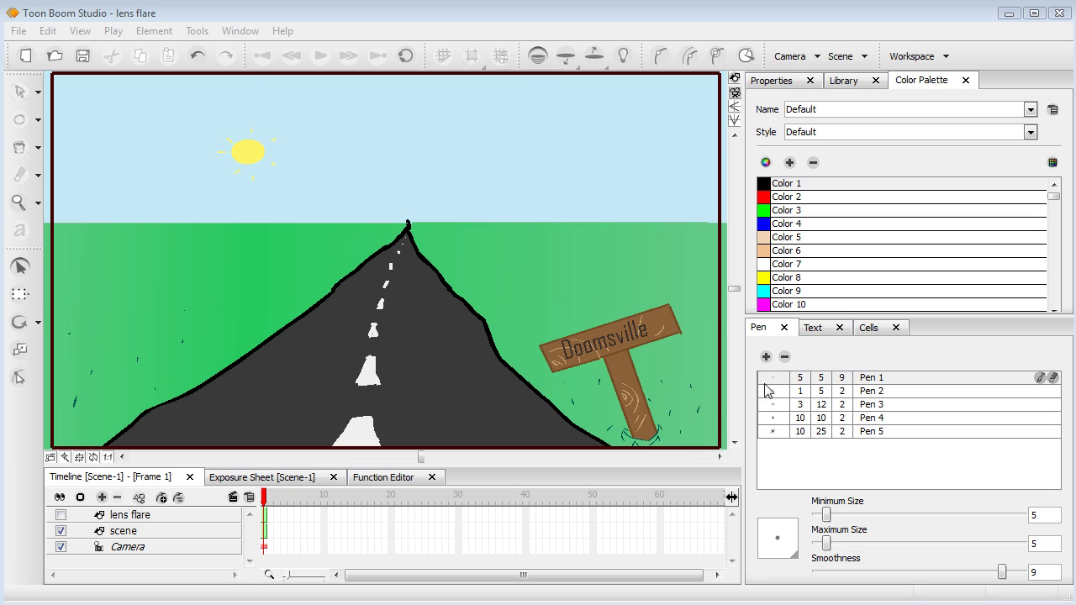
- Add one new Drawing element named "lens flare 2" to the timeline
click(279, 498)
click(264, 496)
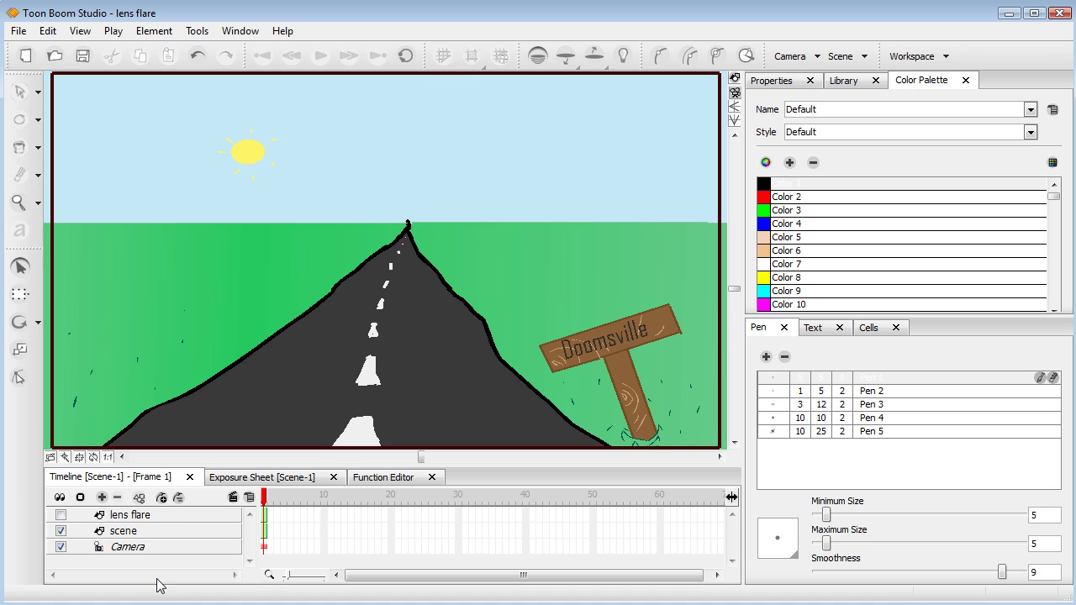
click(102, 497)
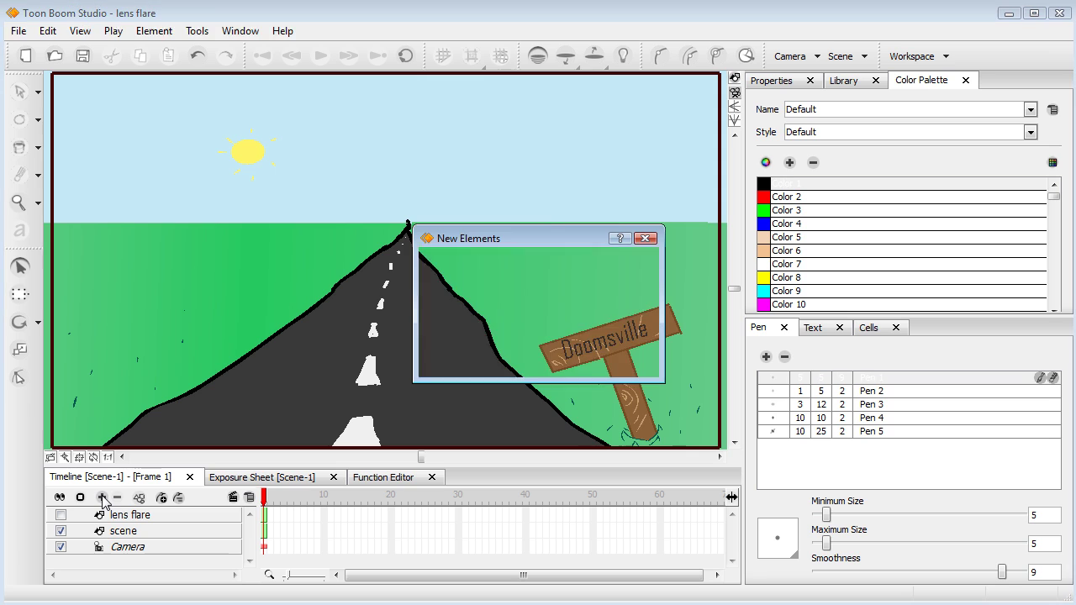
drag(600, 298, 199, 303)
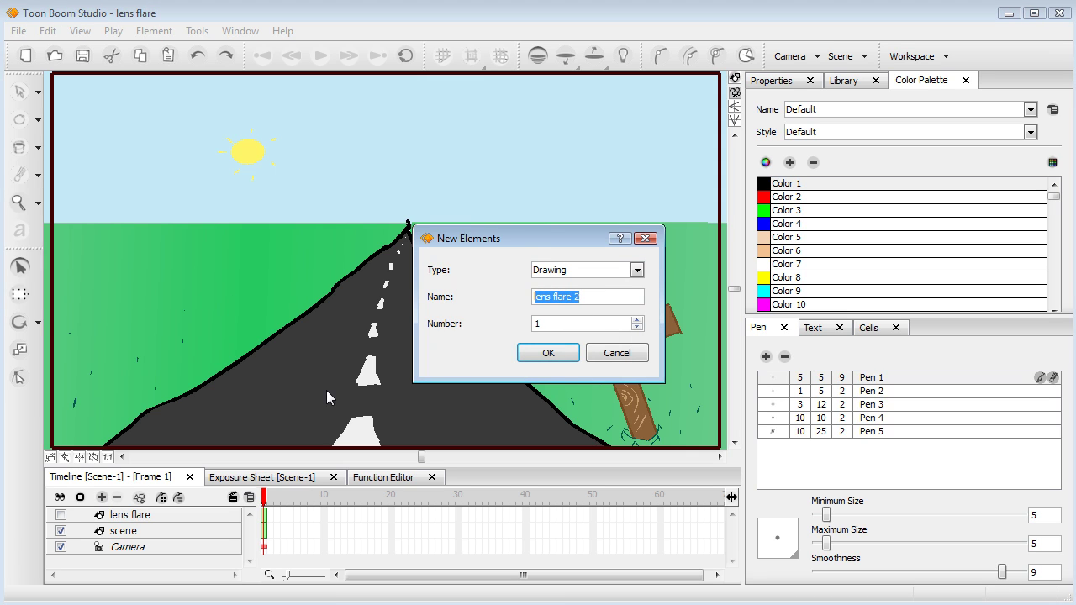
key(End)
click(547, 353)
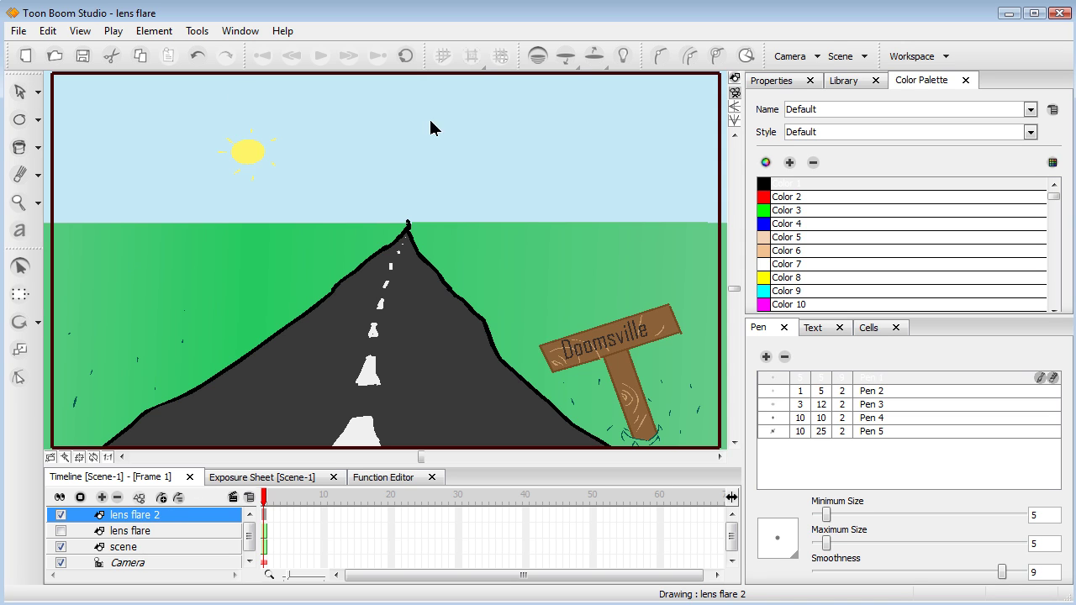
- Activate the Ellipse tool and create a new color palette for the lens flare
mouse_move(20, 120)
mouse_down()
mouse_move(59, 120)
mouse_move(93, 140)
mouse_move(115, 183)
mouse_move(101, 185)
mouse_up()
click(838, 112)
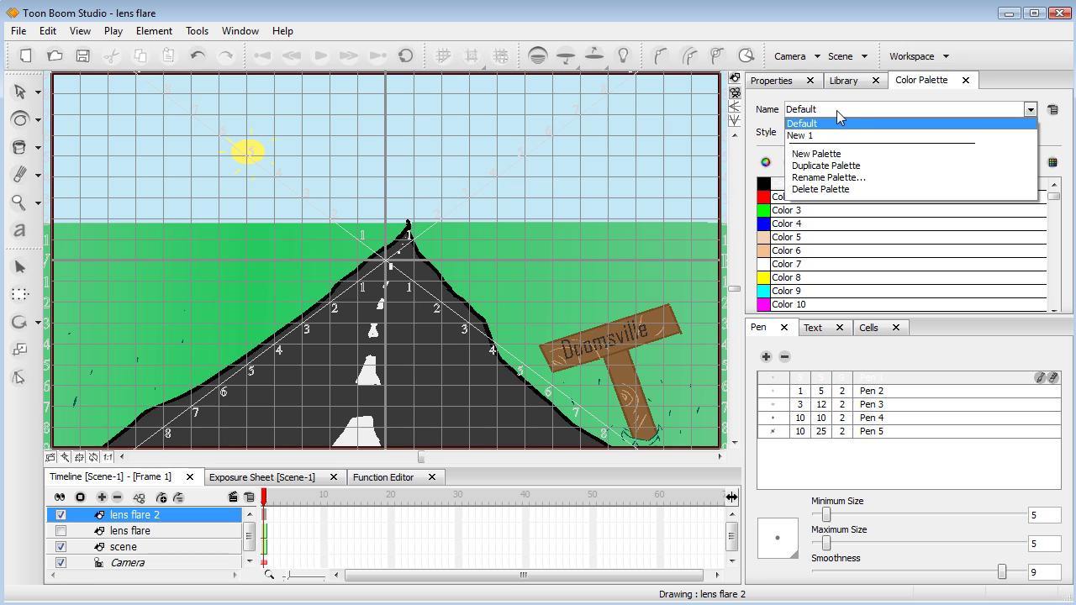
click(834, 157)
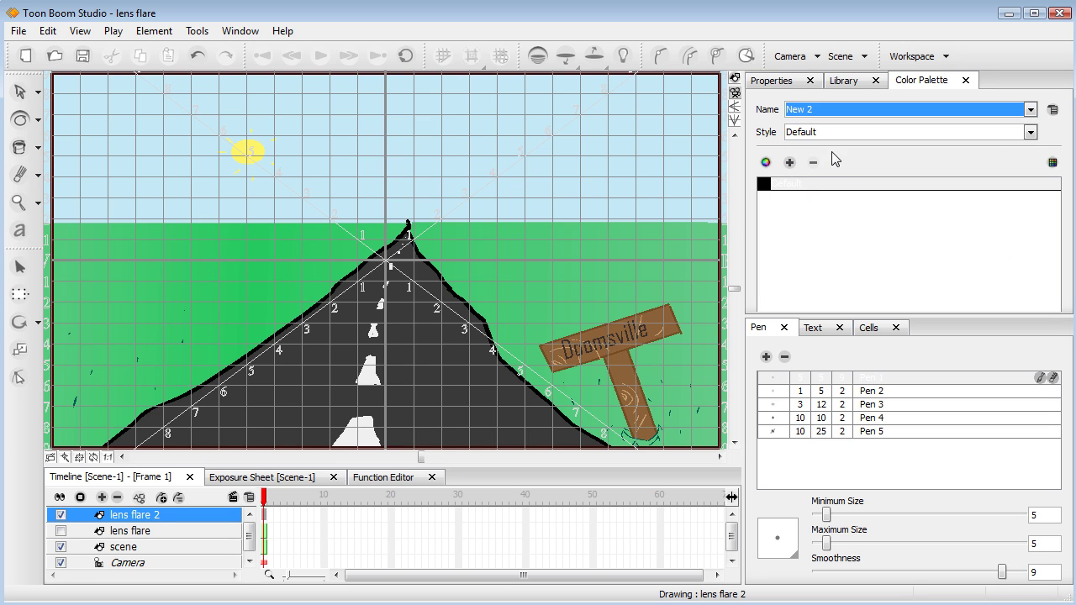
- Set the new palette's Default color to golden yellow with R 248, G 214 and B 51
double_click(767, 185)
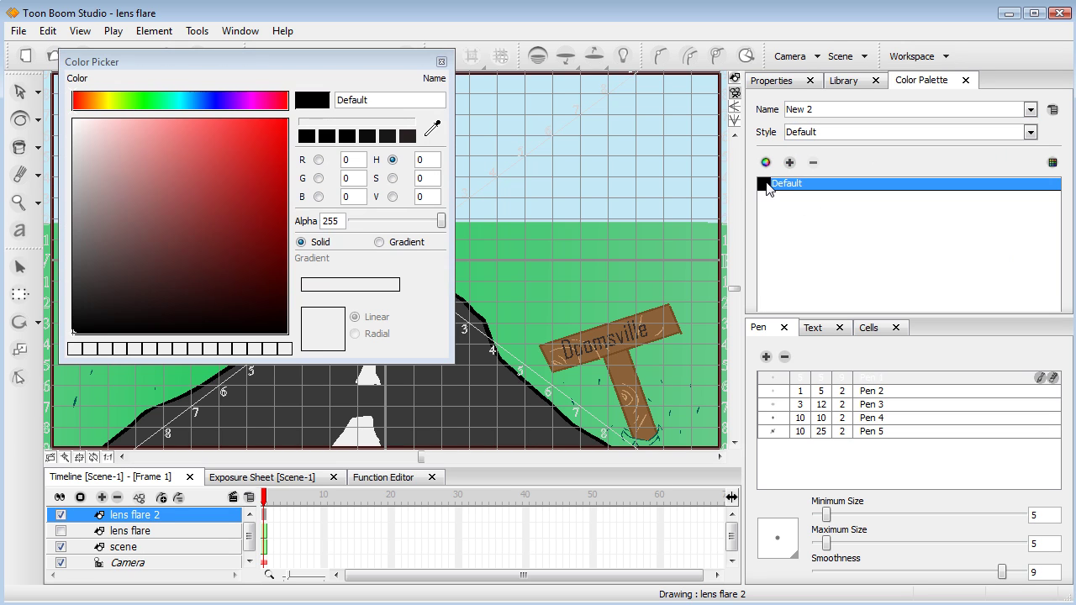
click(393, 179)
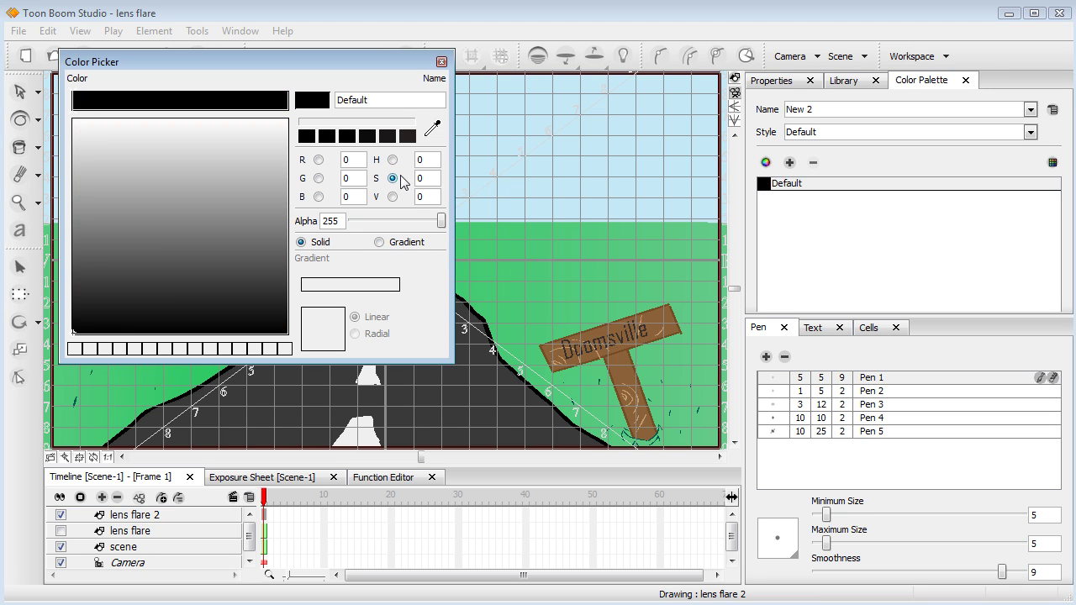
drag(288, 101, 202, 109)
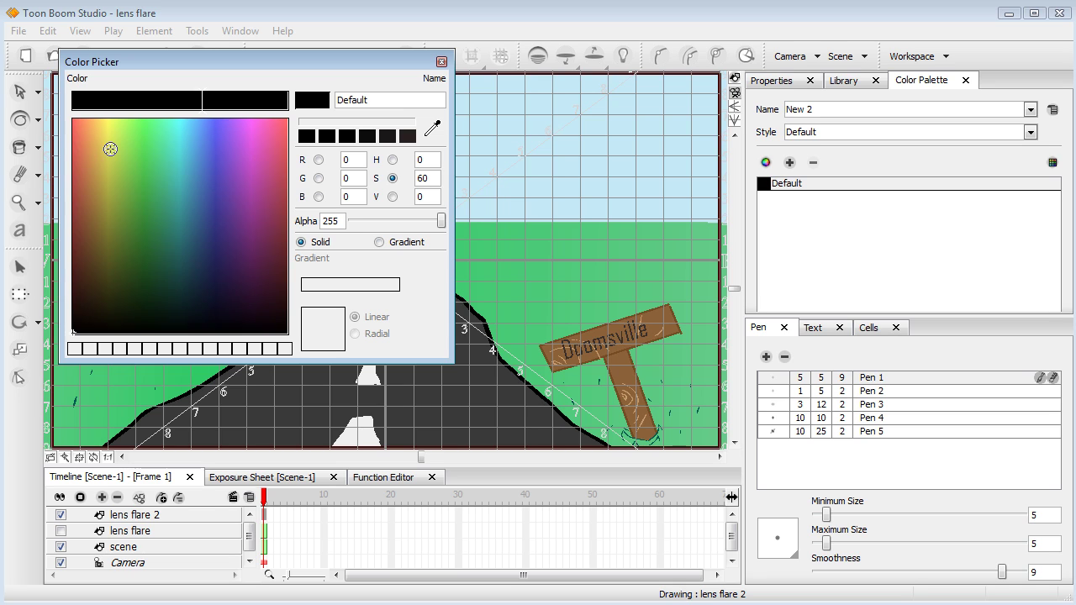
click(107, 127)
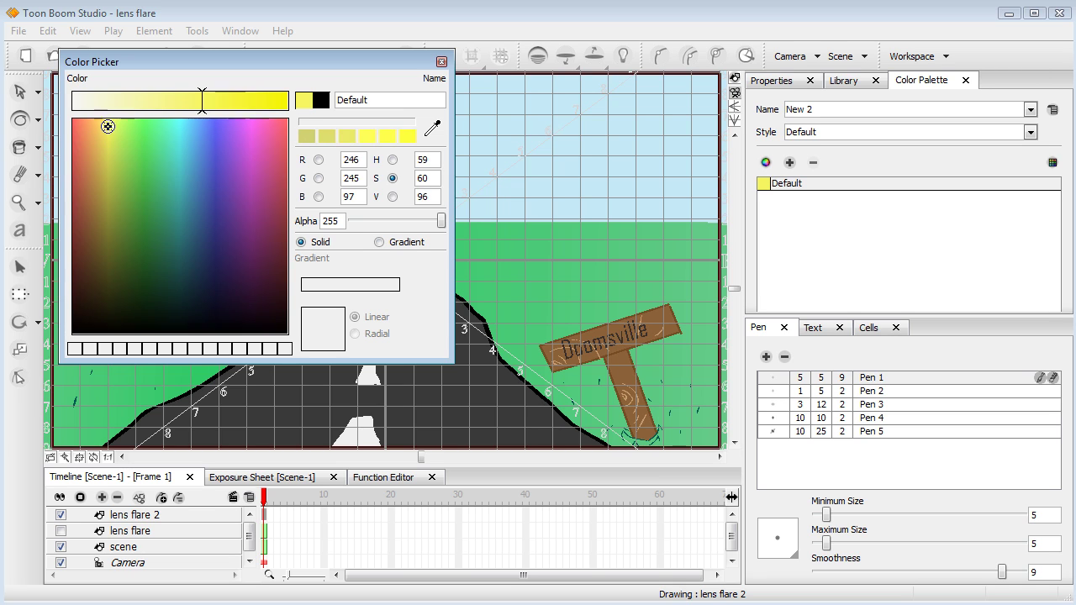
drag(105, 126, 100, 126)
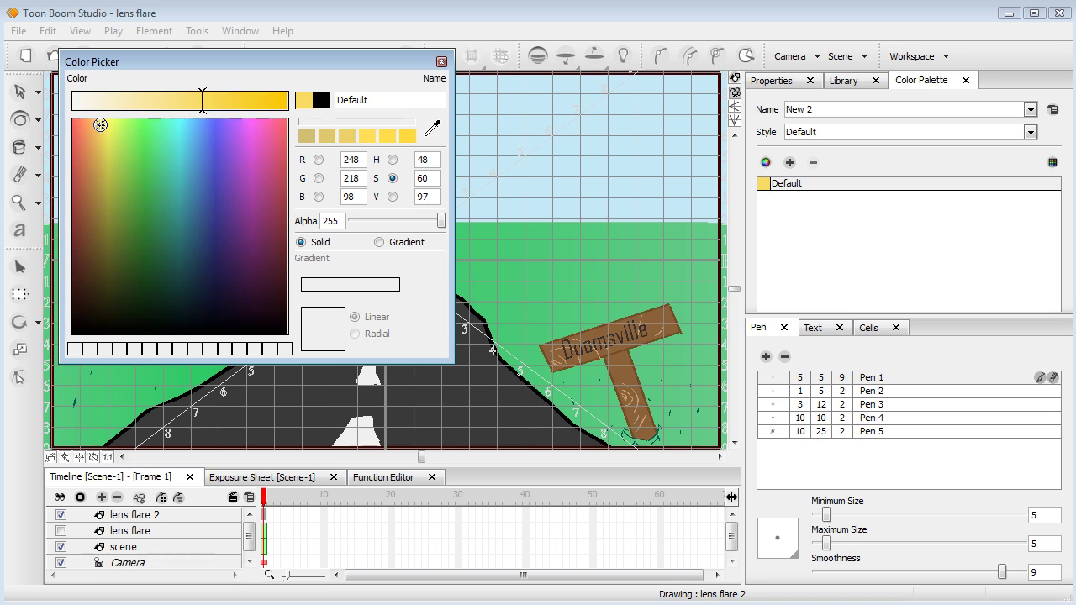
drag(201, 101, 242, 115)
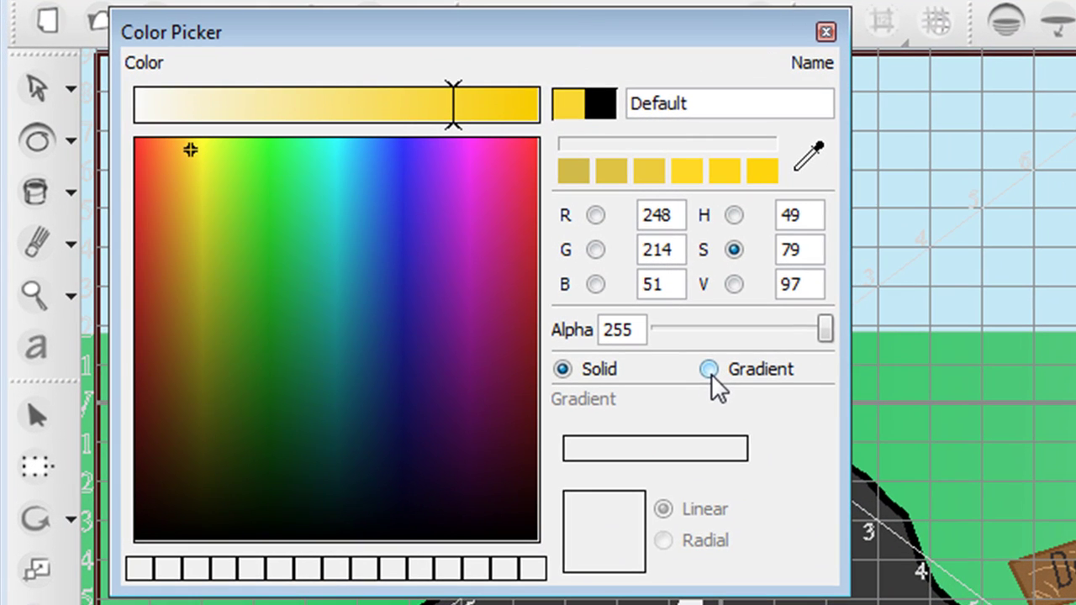
- Turn the color into a radial gradient and move both stops inward, with the yellow stop near the middle
click(379, 242)
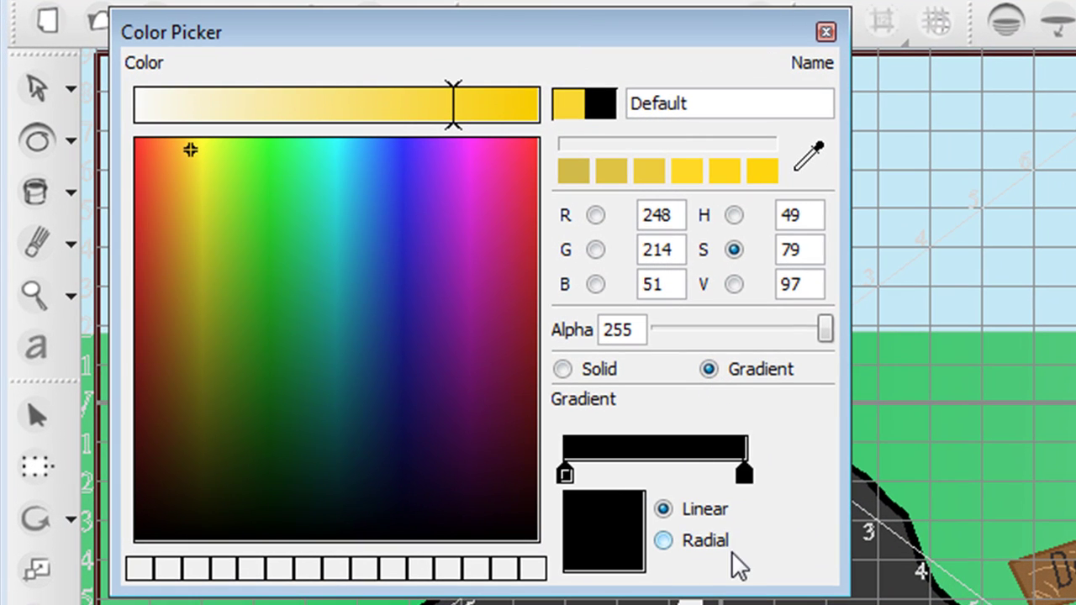
click(676, 543)
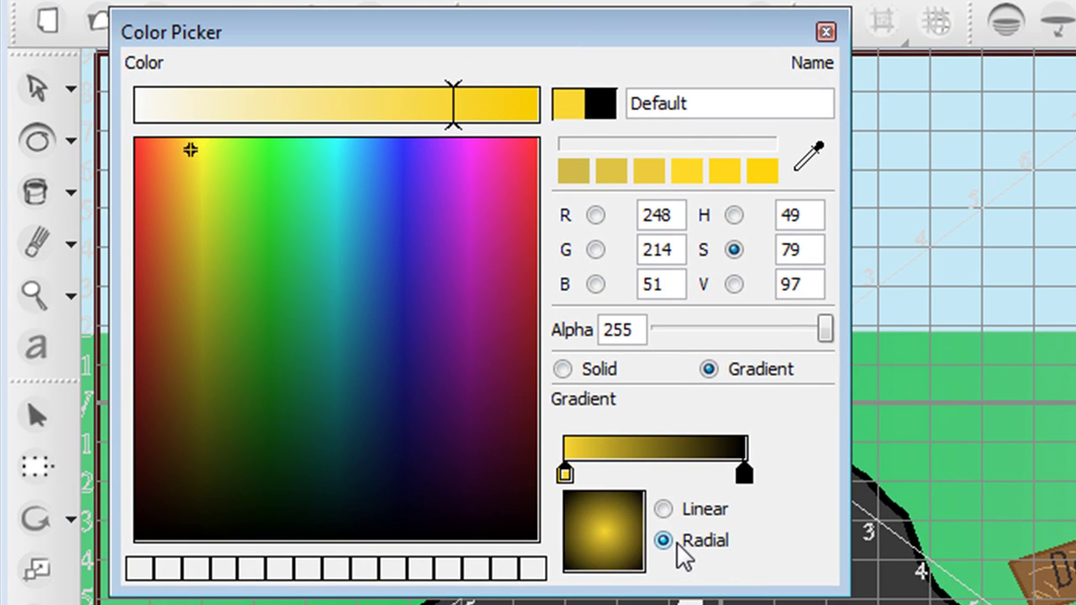
click(744, 478)
drag(744, 477, 713, 473)
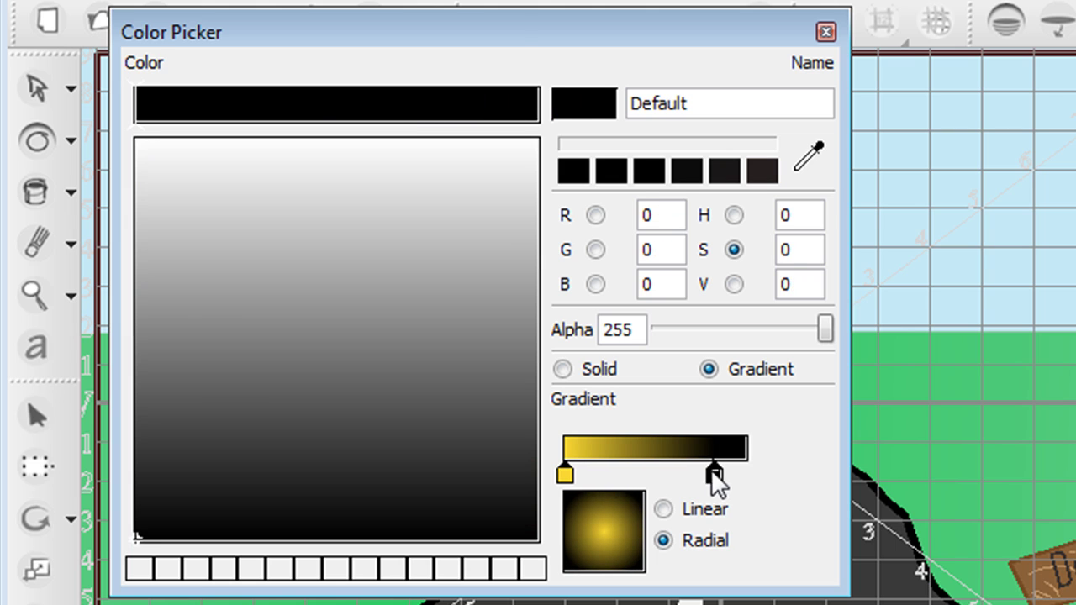
click(571, 474)
drag(571, 472, 663, 470)
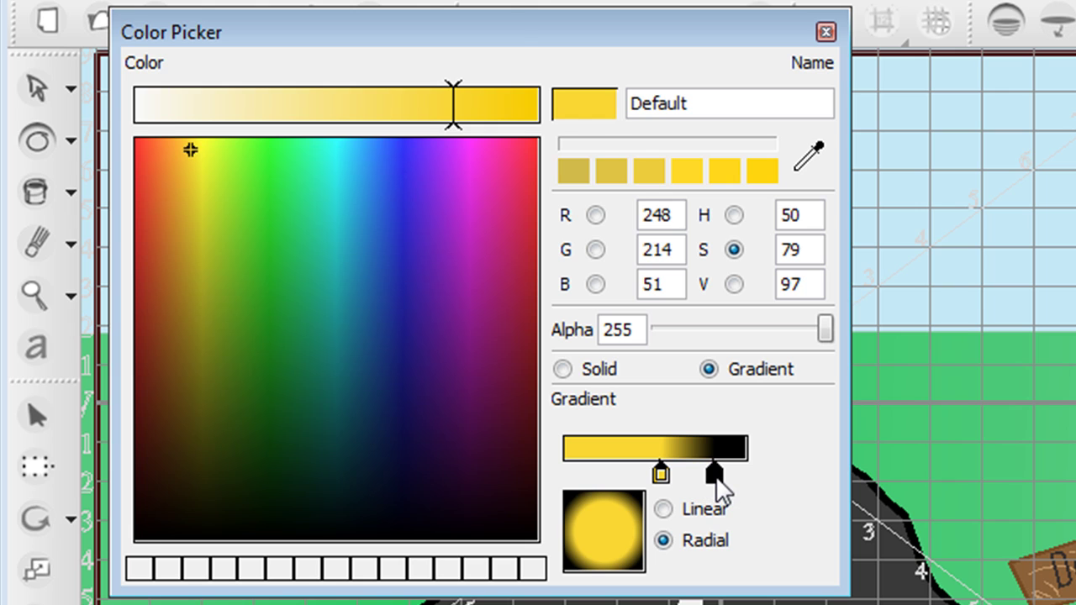
- Recolor the black outer gradient stop to light orange with R 239, G 197 and B 107
click(715, 476)
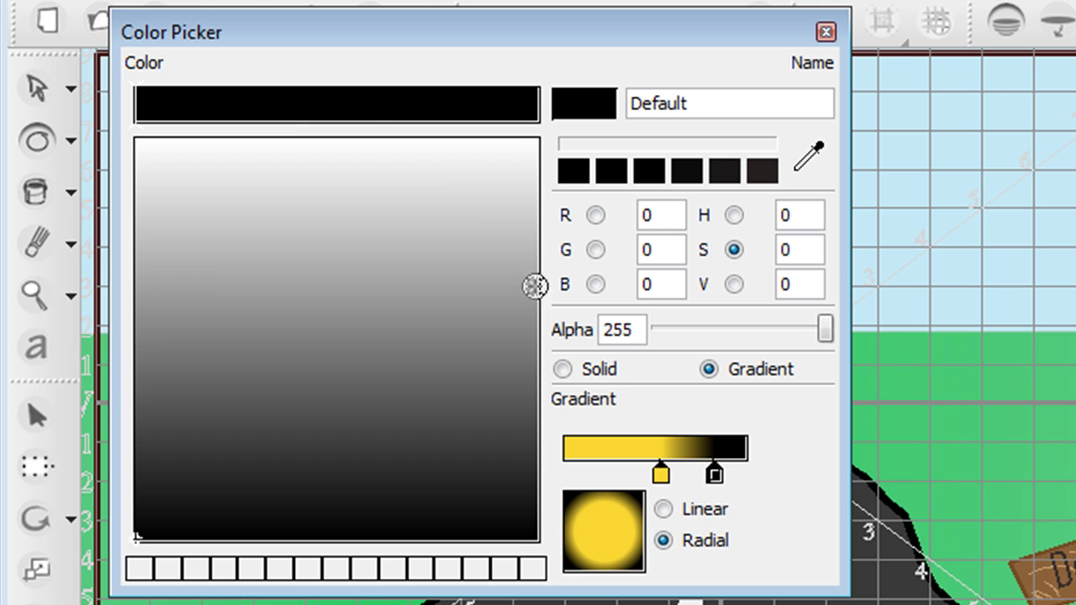
mouse_move(270, 102)
mouse_down()
mouse_move(333, 117)
mouse_move(226, 116)
mouse_move(248, 120)
mouse_move(209, 159)
mouse_move(236, 127)
mouse_move(358, 126)
mouse_up()
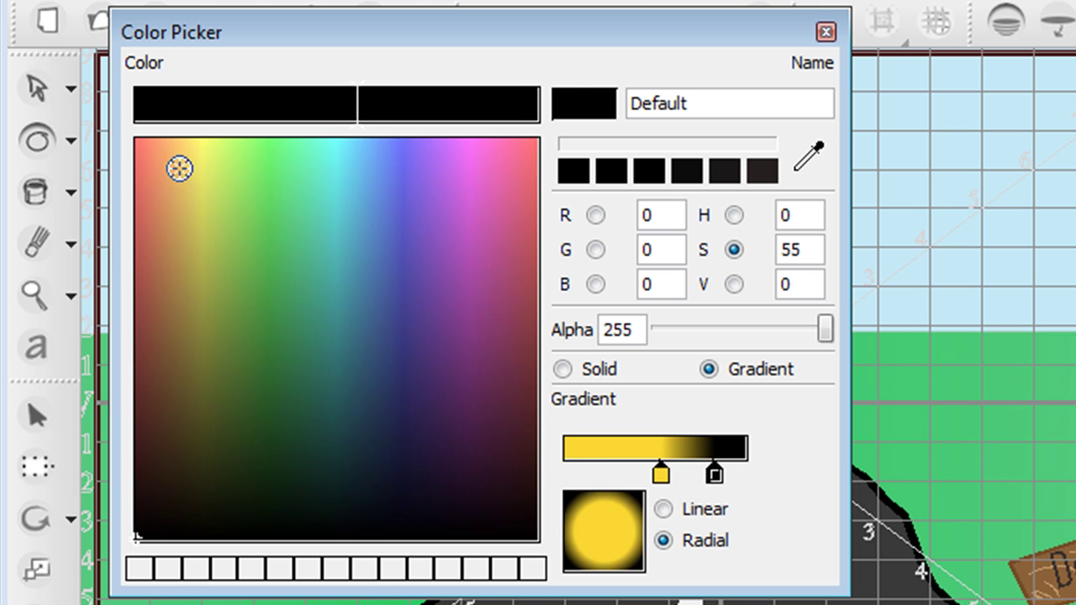
click(177, 164)
click(209, 167)
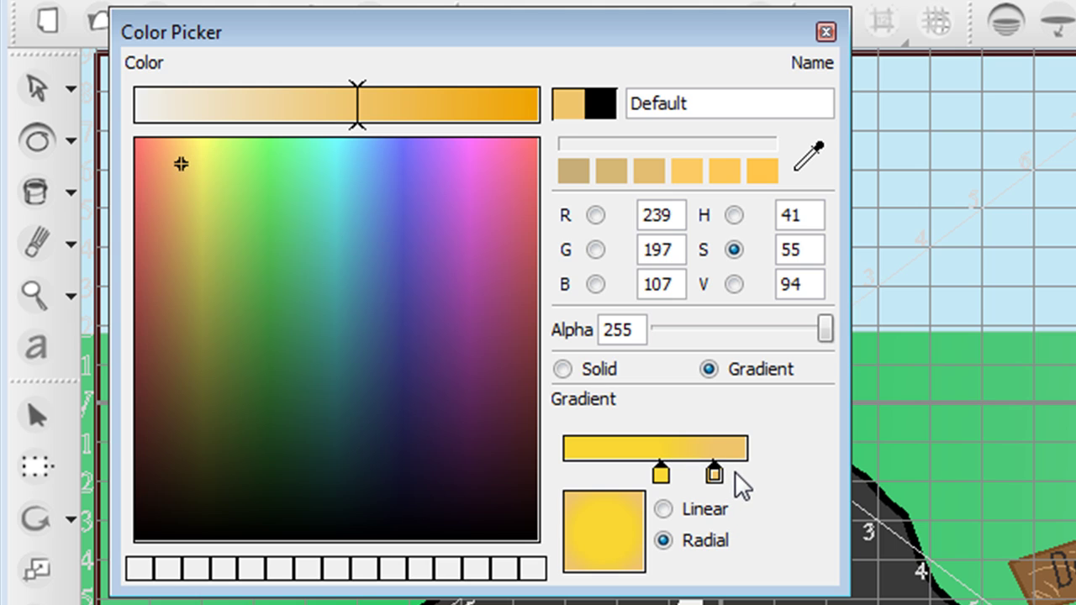
- Add a matching light orange stop at the gradient's start and set both orange stops to alpha 0
drag(726, 472, 549, 485)
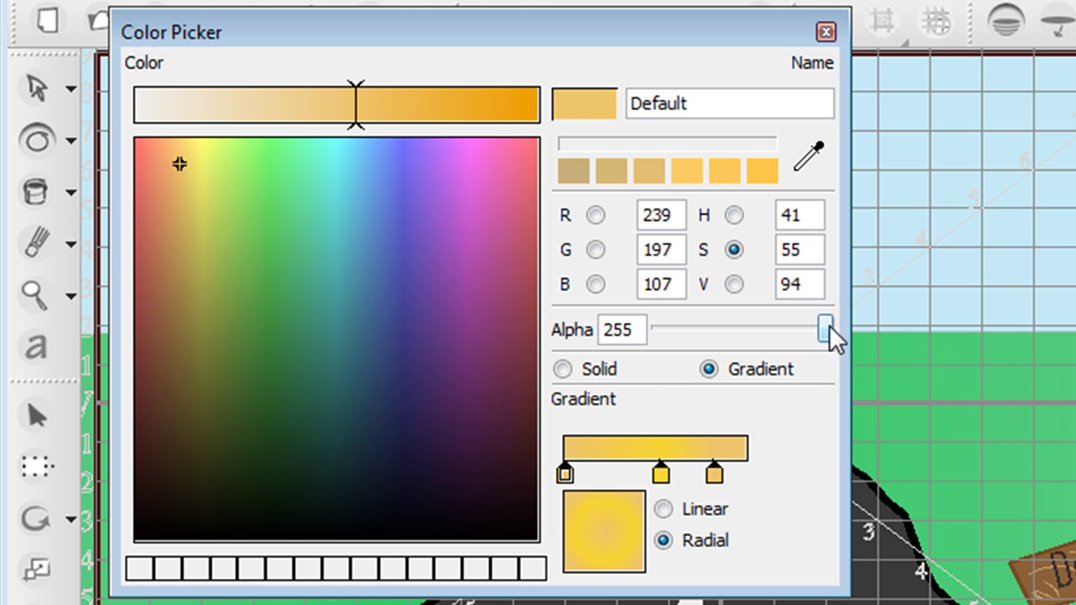
drag(827, 329, 658, 331)
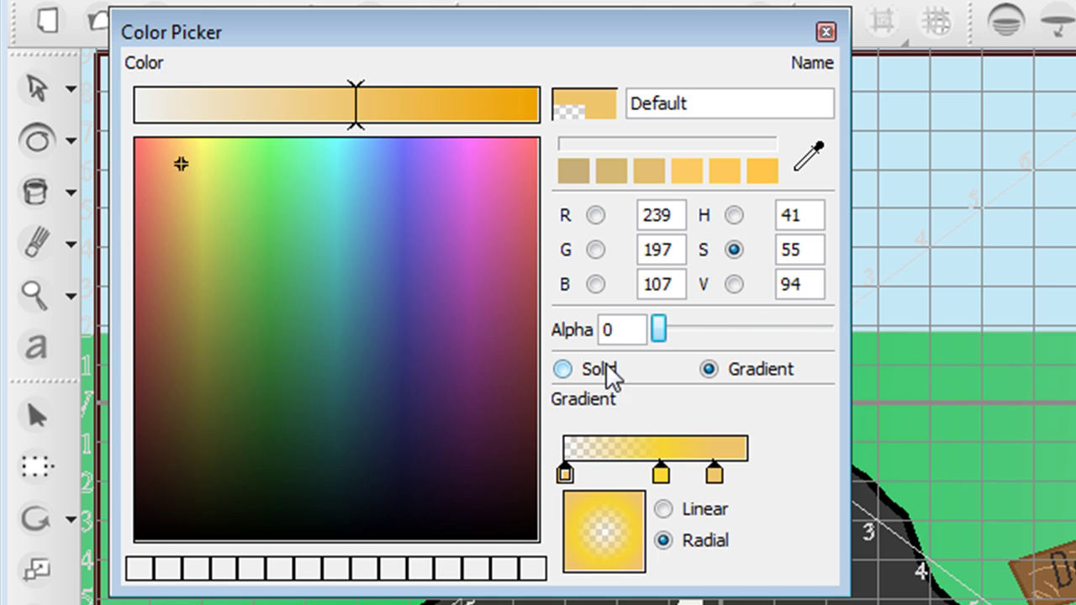
click(714, 472)
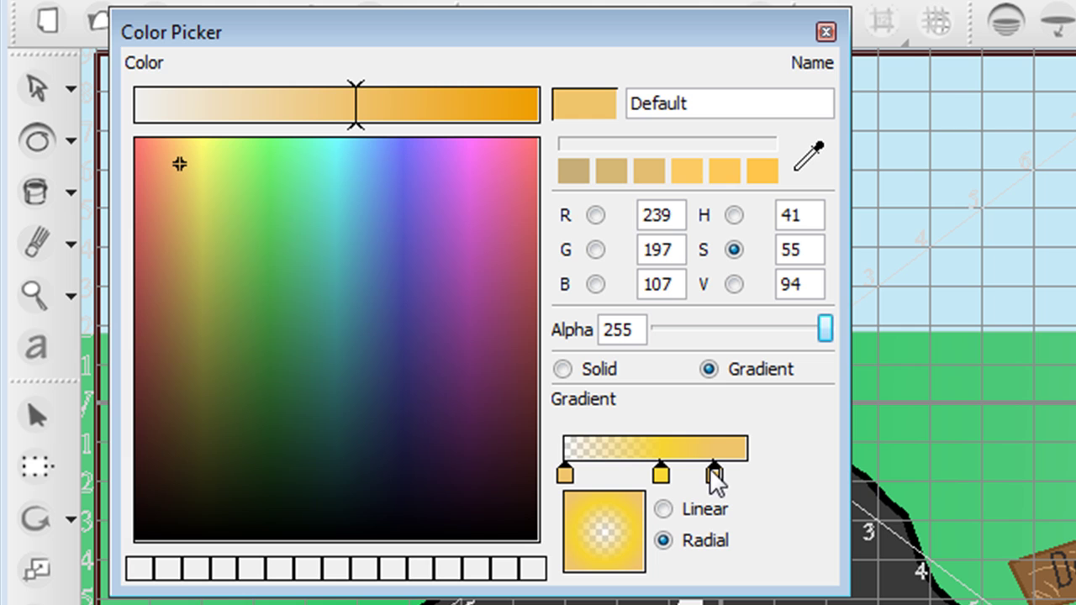
drag(824, 333, 662, 343)
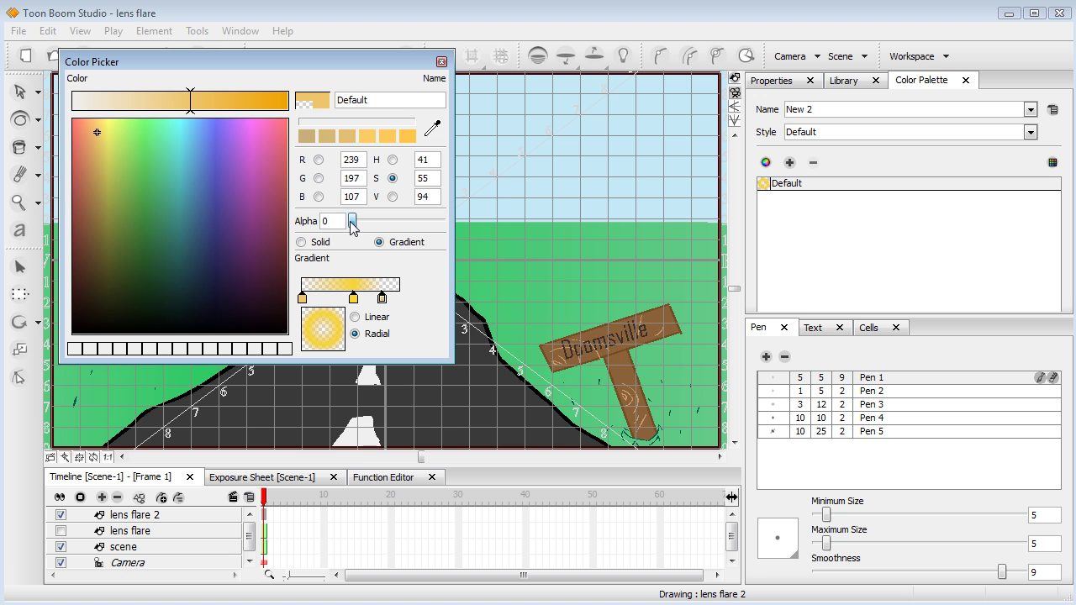
- Reposition the three gradient stops to form a yellow ring with a tight inner fade and a wider outer fade
drag(298, 301, 339, 298)
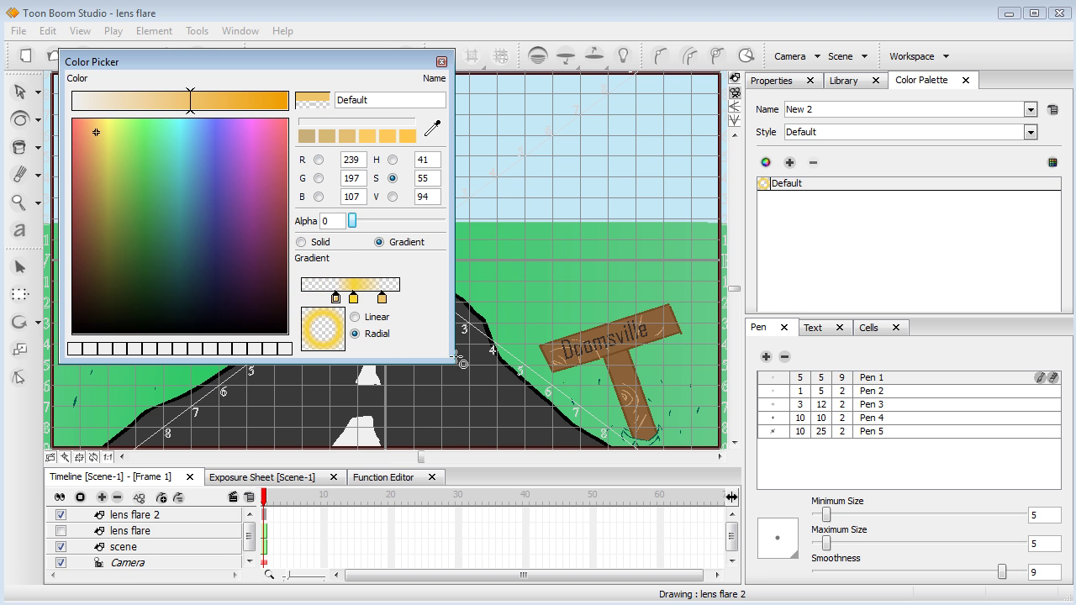
drag(453, 357, 535, 446)
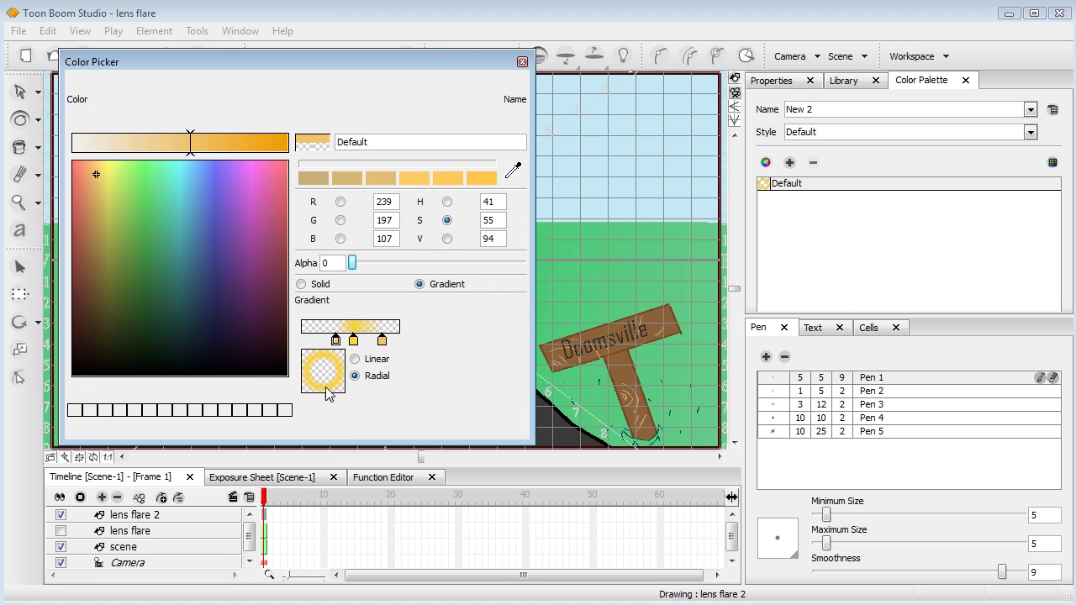
click(353, 341)
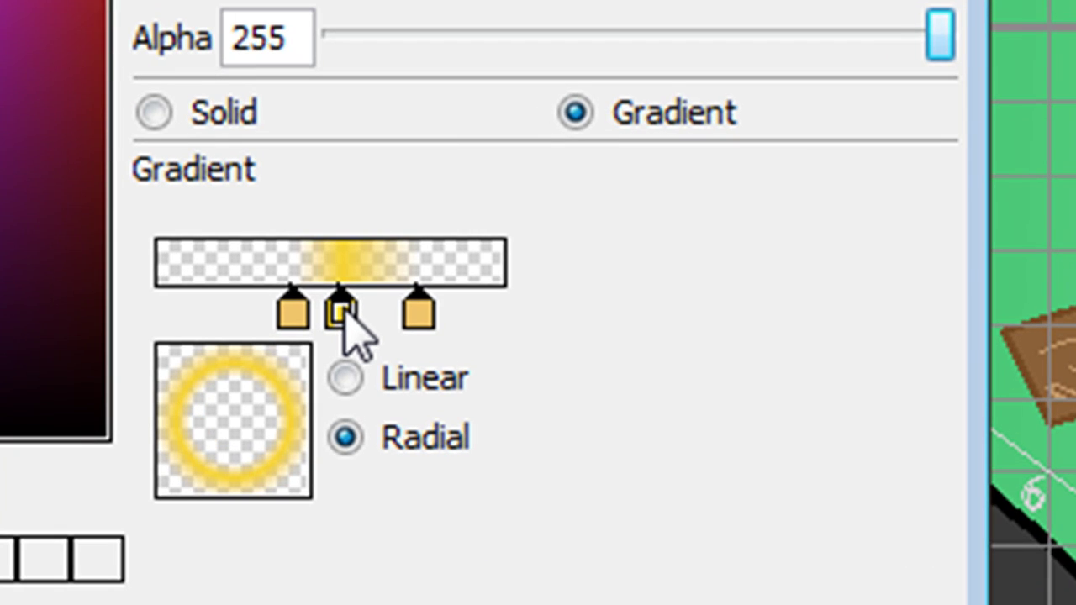
drag(348, 315, 455, 313)
drag(301, 302, 253, 324)
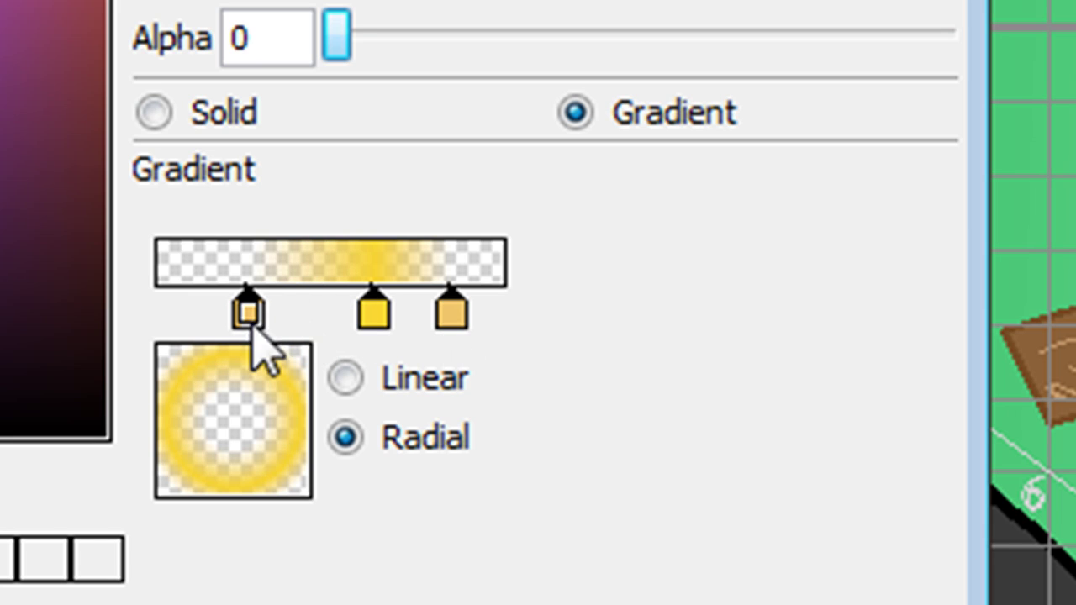
drag(370, 309, 304, 322)
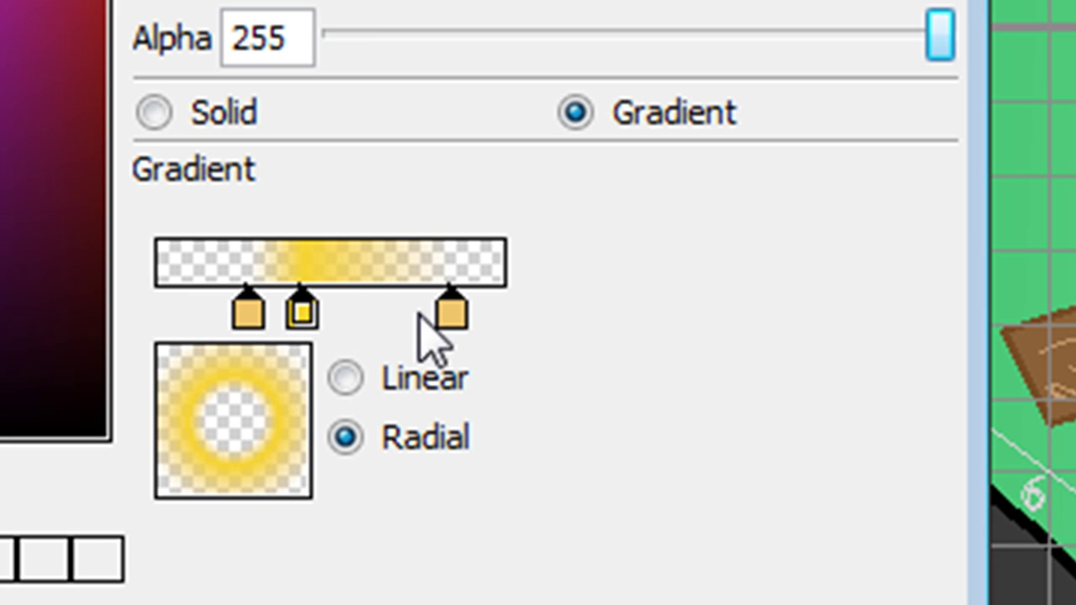
drag(451, 314, 402, 320)
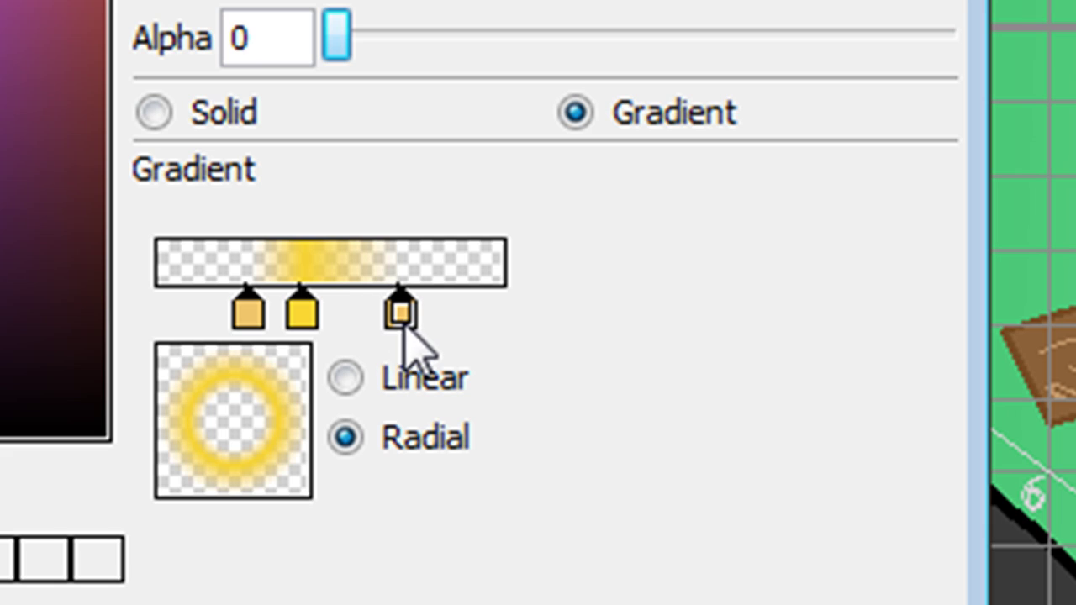
- Lower the alpha of the yellow middle stop to soften the ring and close the color picker
click(303, 310)
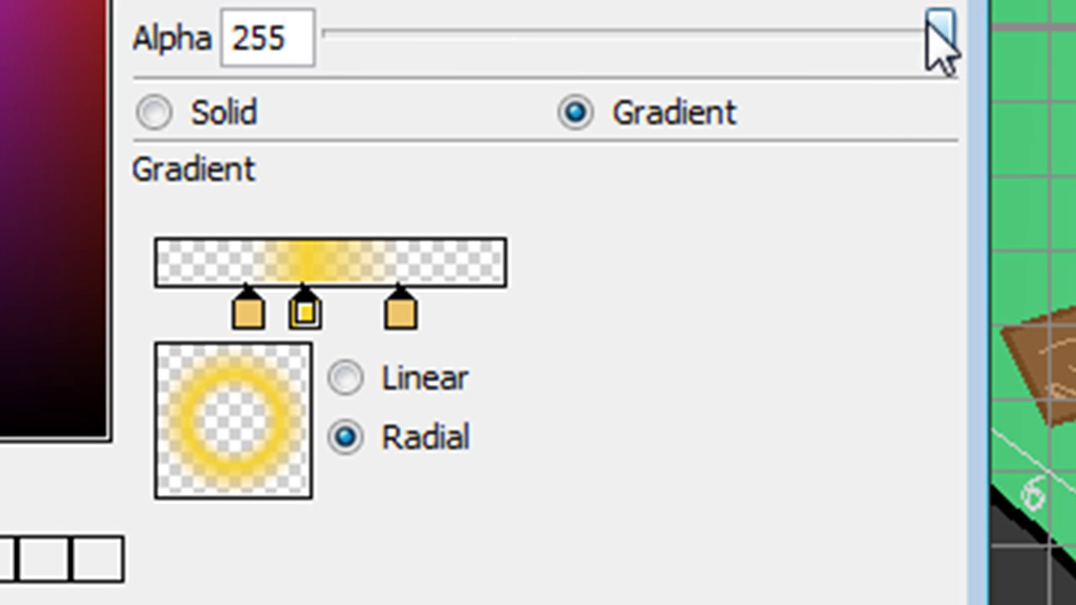
drag(932, 32, 730, 67)
drag(982, 601, 793, 76)
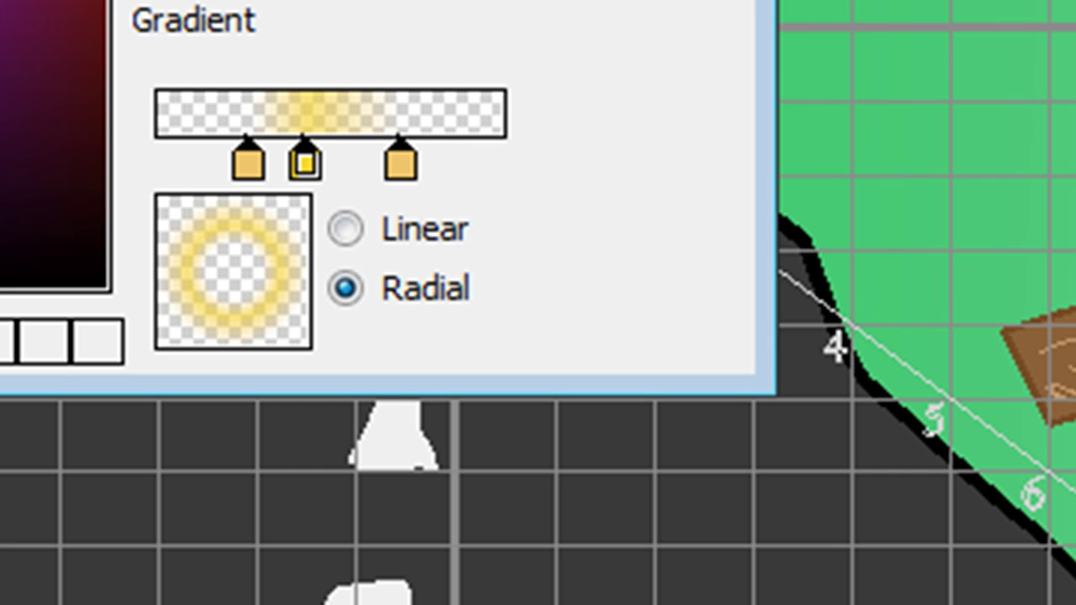
key(Return)
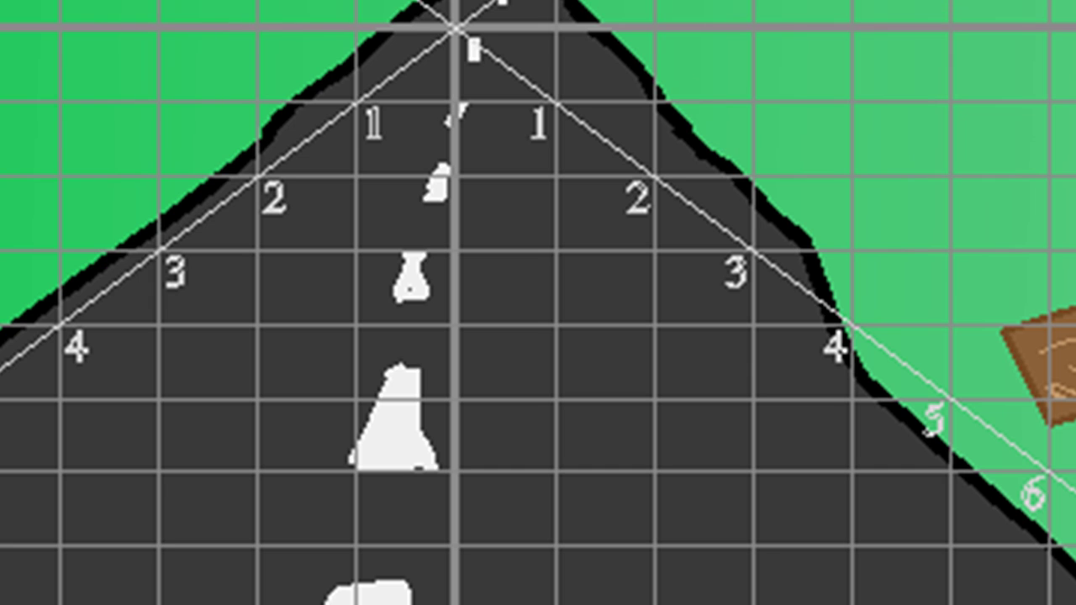
- Draw a large circle over the road's vanishing point and fill it with the yellow radial ring gradient
drag(274, 154, 528, 388)
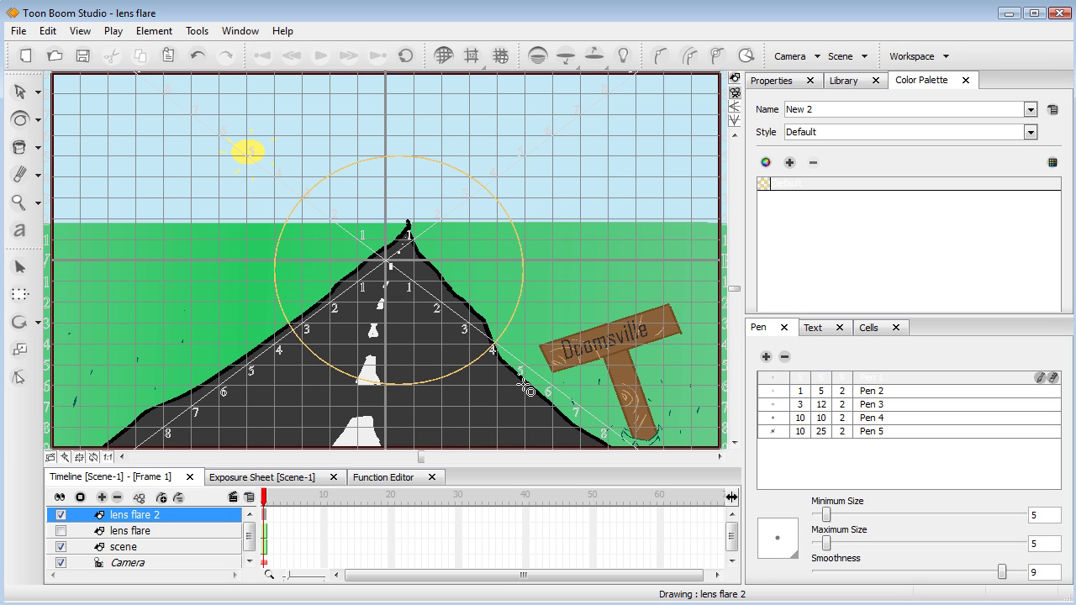
key(ctrl+z)
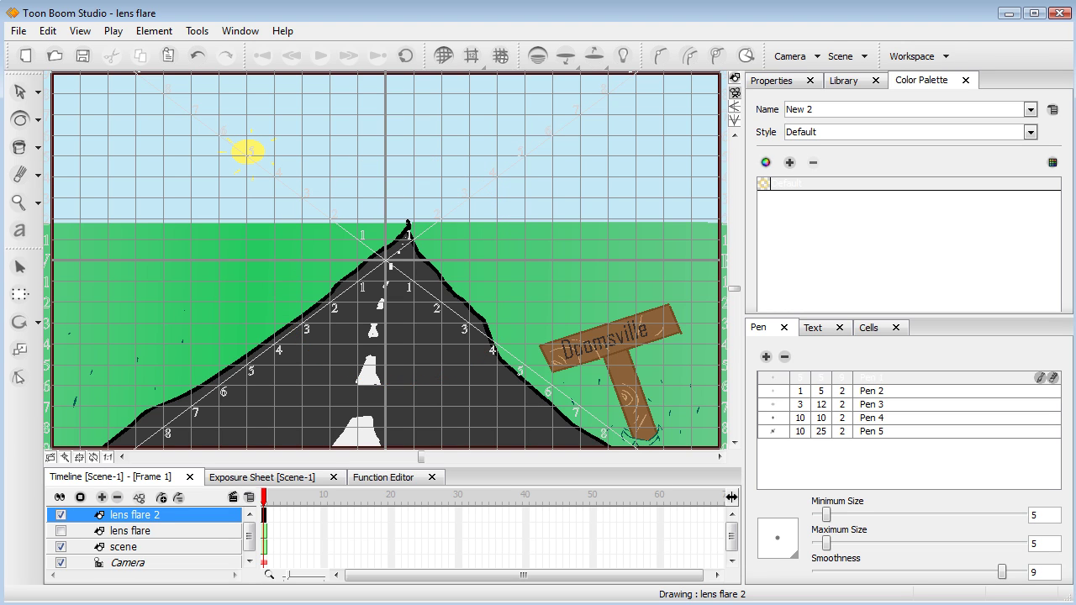
click(20, 149)
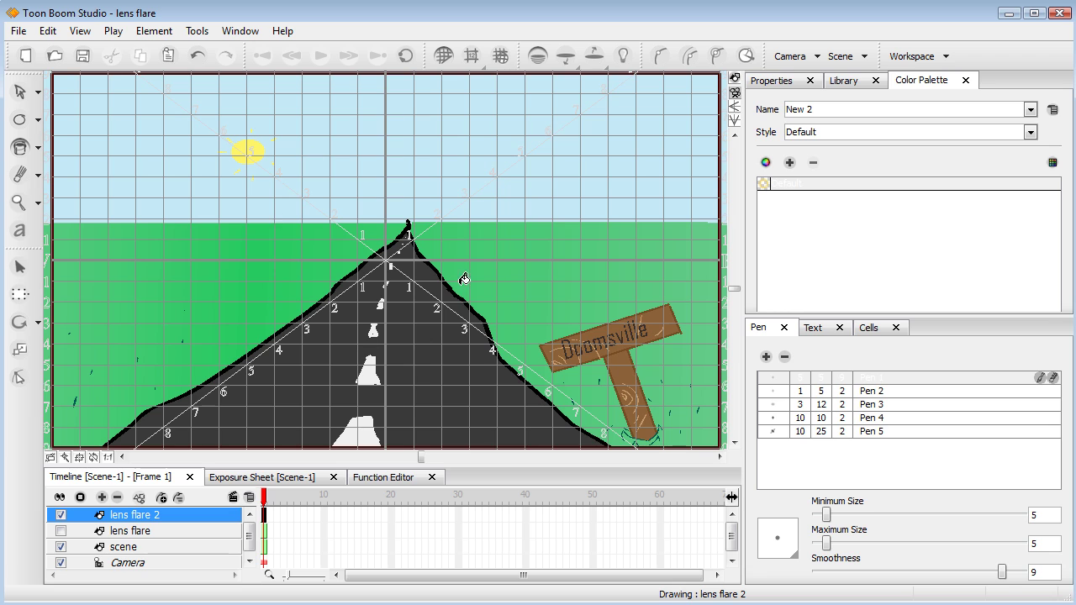
click(391, 259)
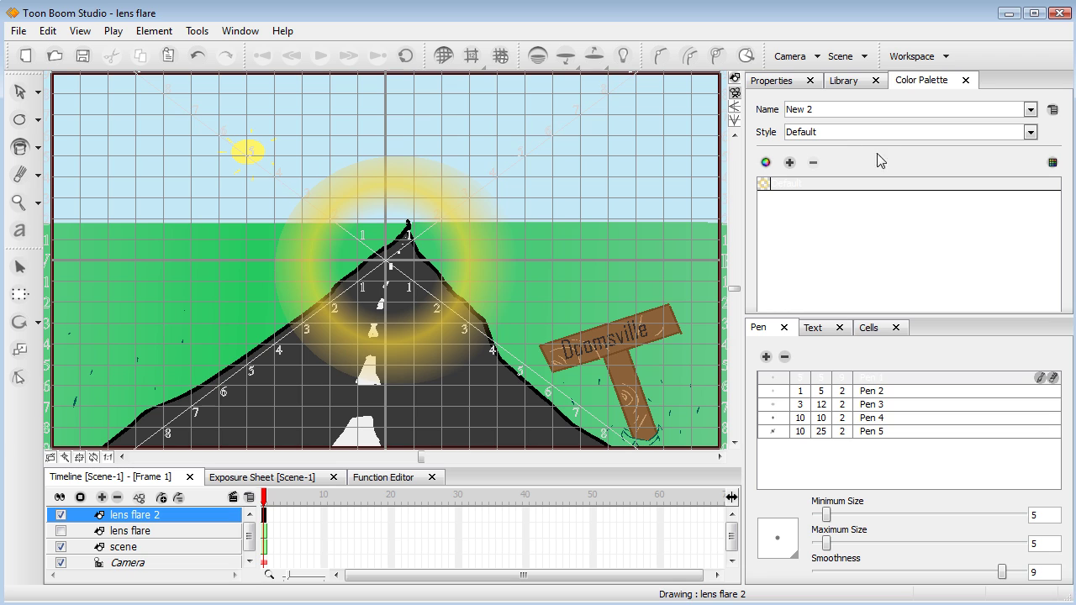
- Reopen the Default color and reposition the orange gradient stops, bringing the outer one closer to the yellow stop to narrow the ring
double_click(782, 187)
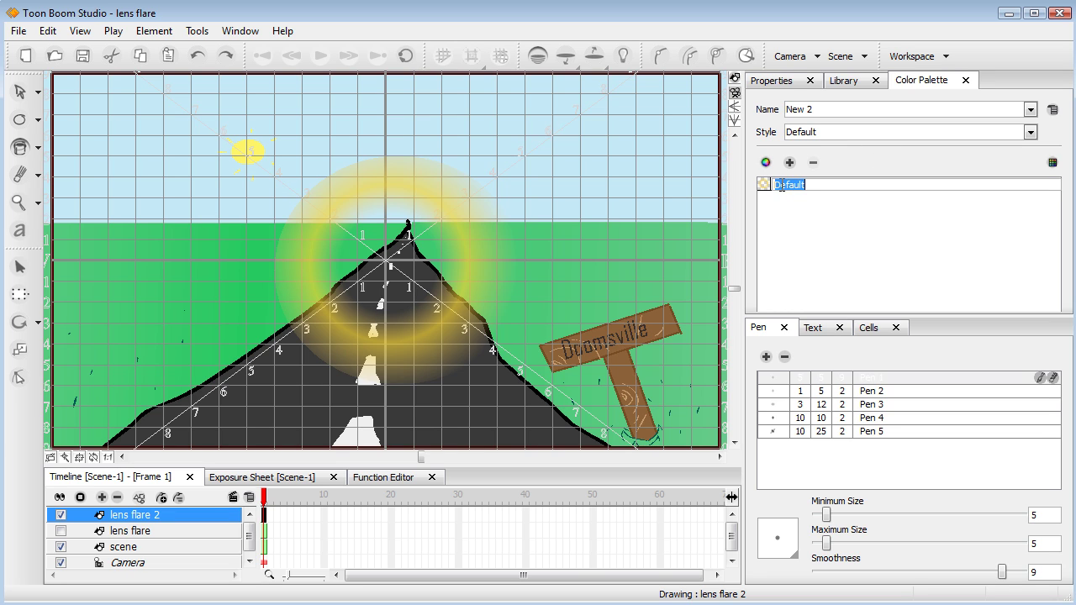
double_click(767, 187)
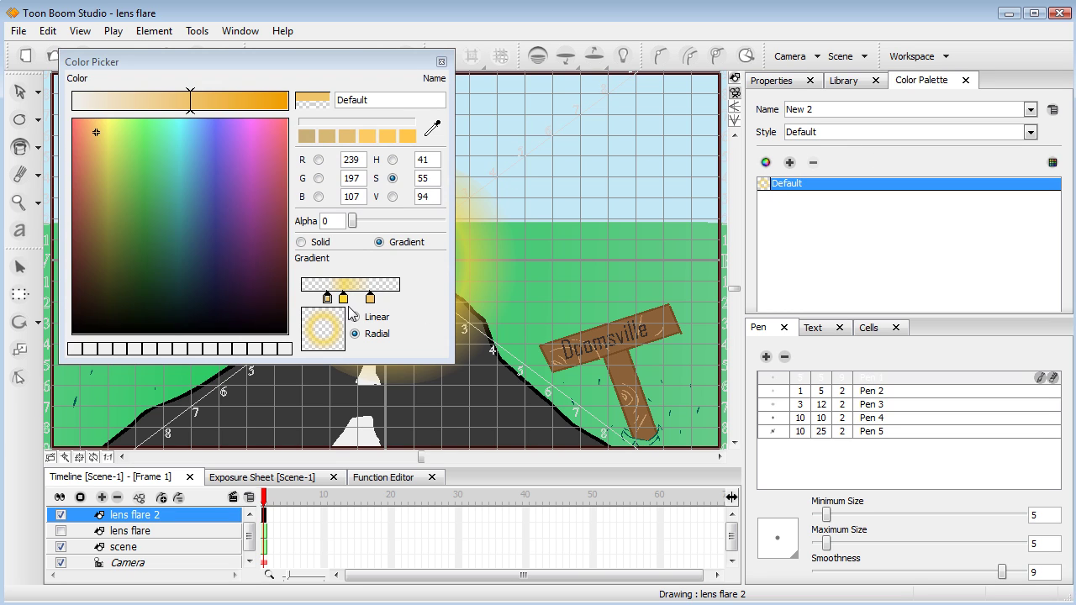
drag(372, 305, 367, 304)
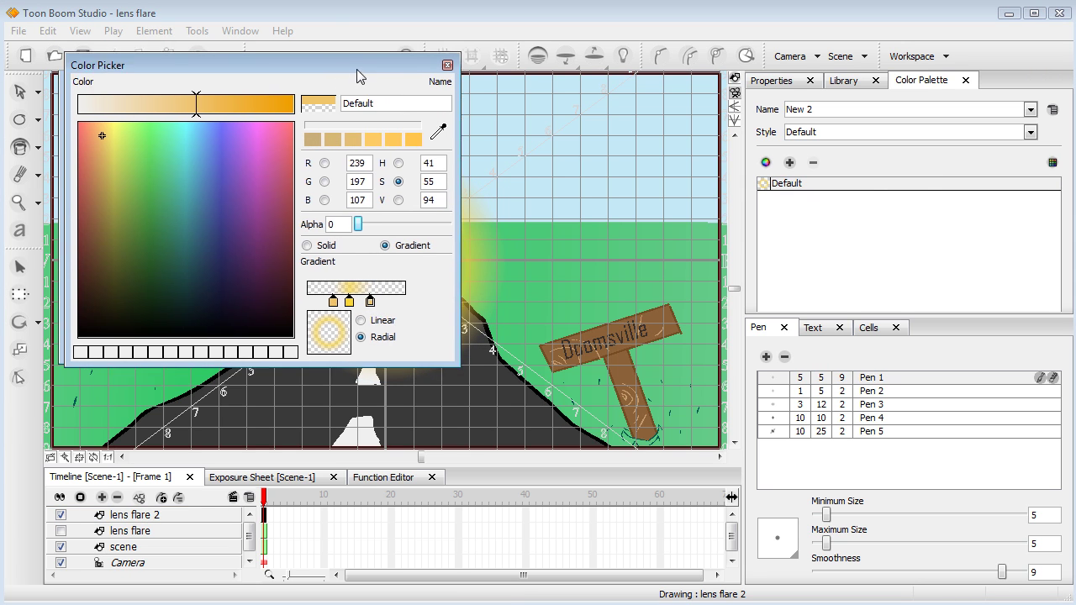
drag(387, 62, 892, 171)
drag(872, 410, 832, 408)
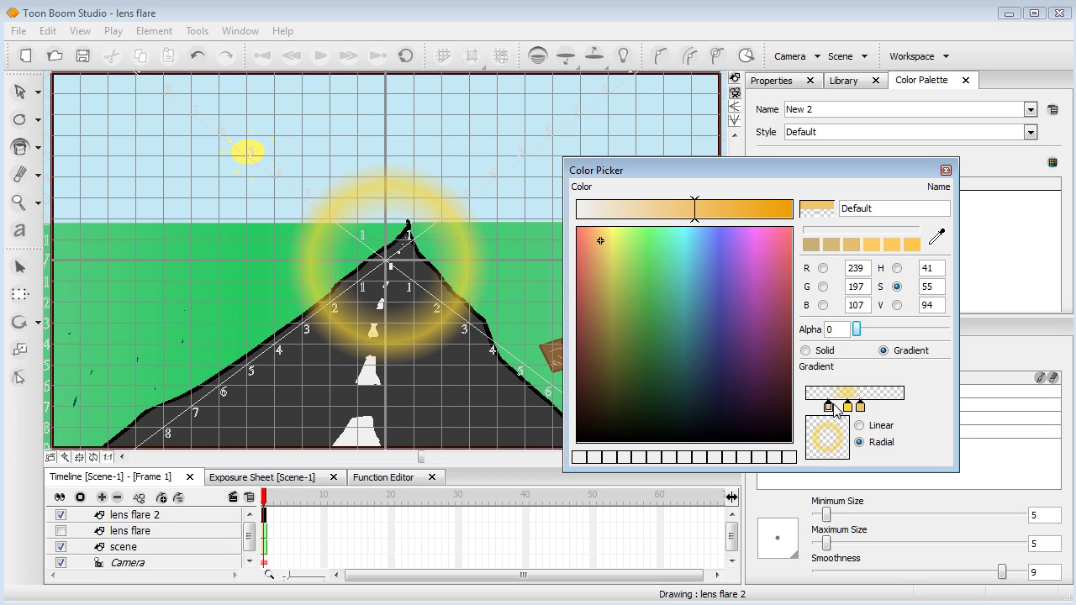
- Set the yellow middle stop's alpha to 75 and close the color picker
click(849, 409)
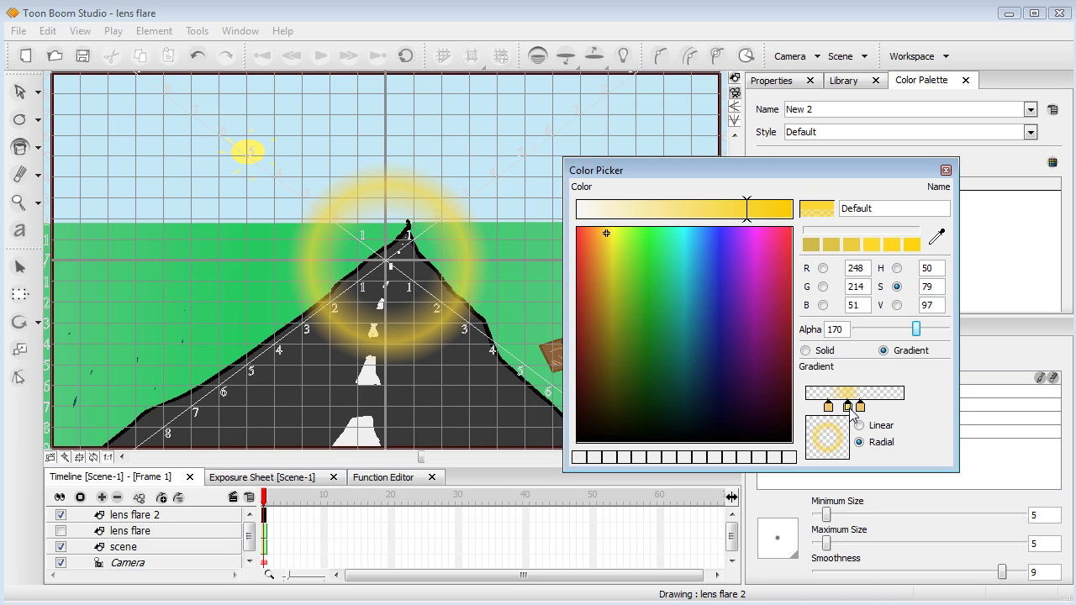
drag(916, 330, 884, 335)
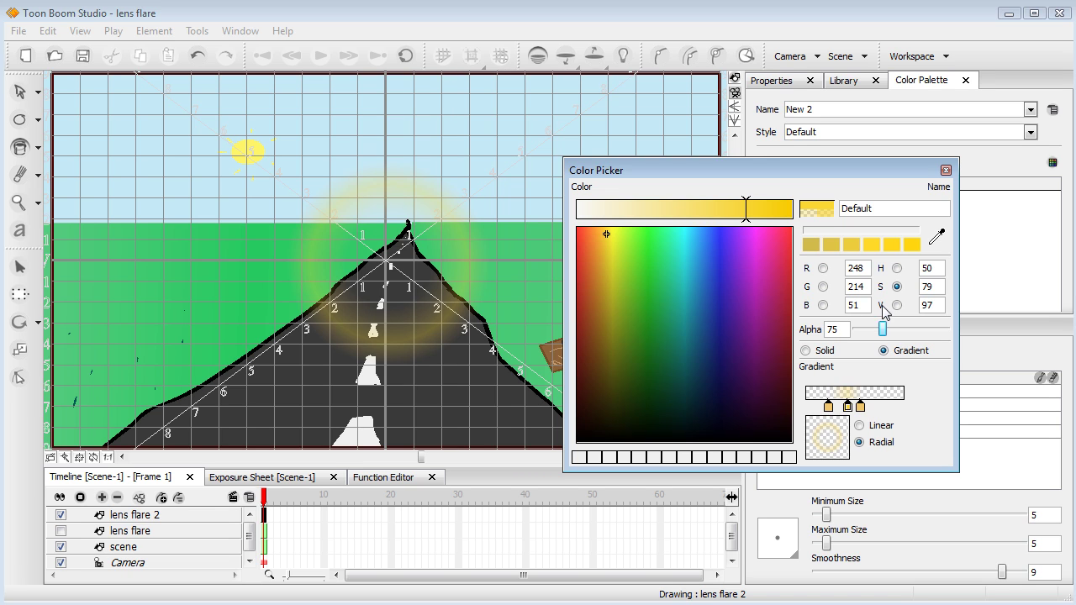
click(946, 170)
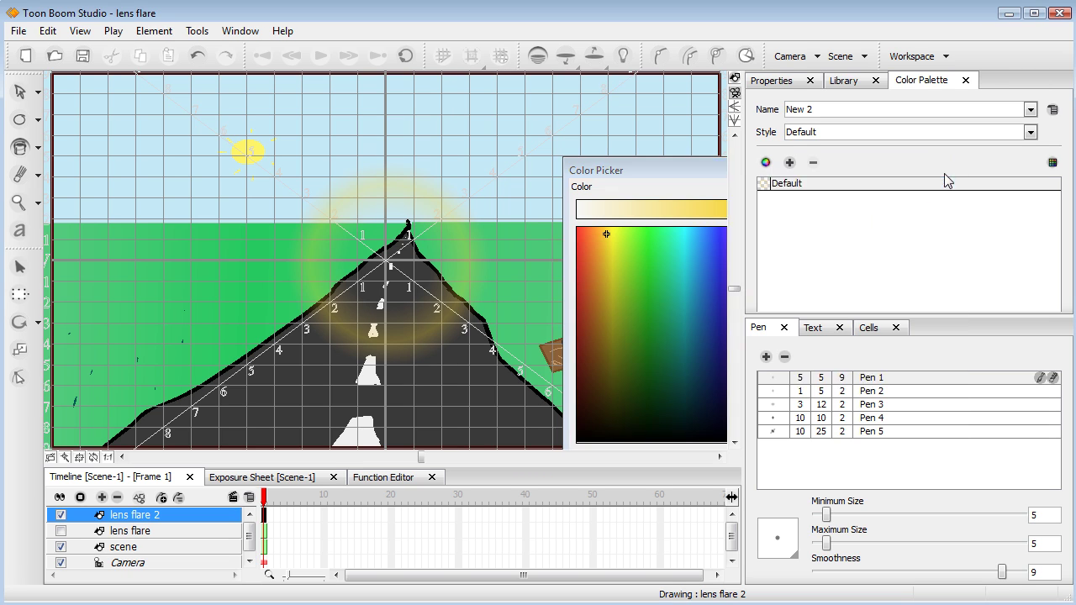
- Move the filled ring diagonally away from the sun so it sits lower over the road and its grassy edge
click(19, 91)
click(422, 199)
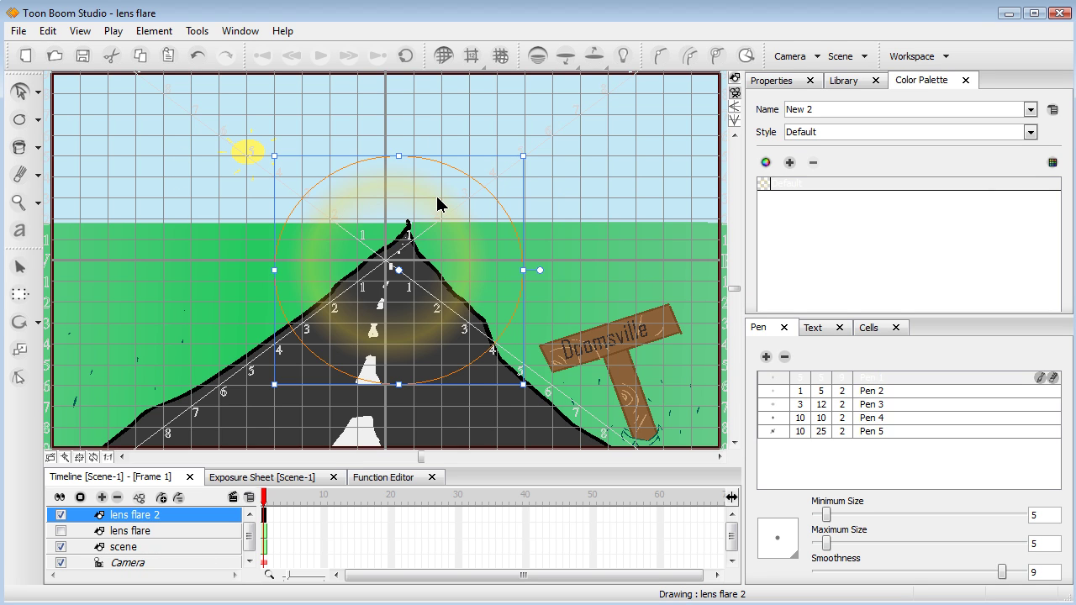
drag(443, 206, 480, 240)
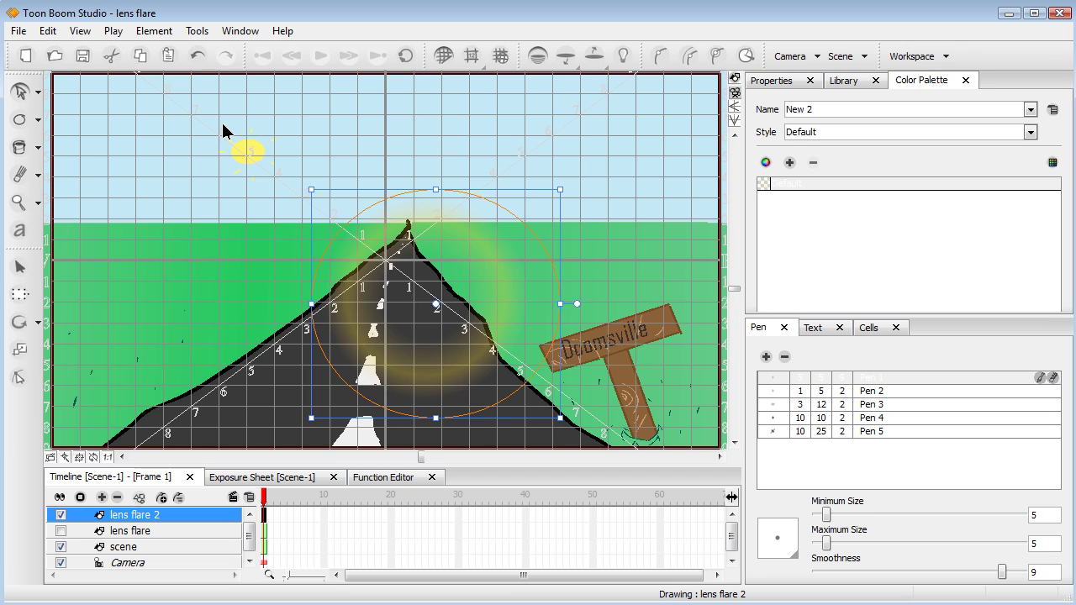
- Duplicate the ring, shrink the copy and place it near the sun
click(478, 267)
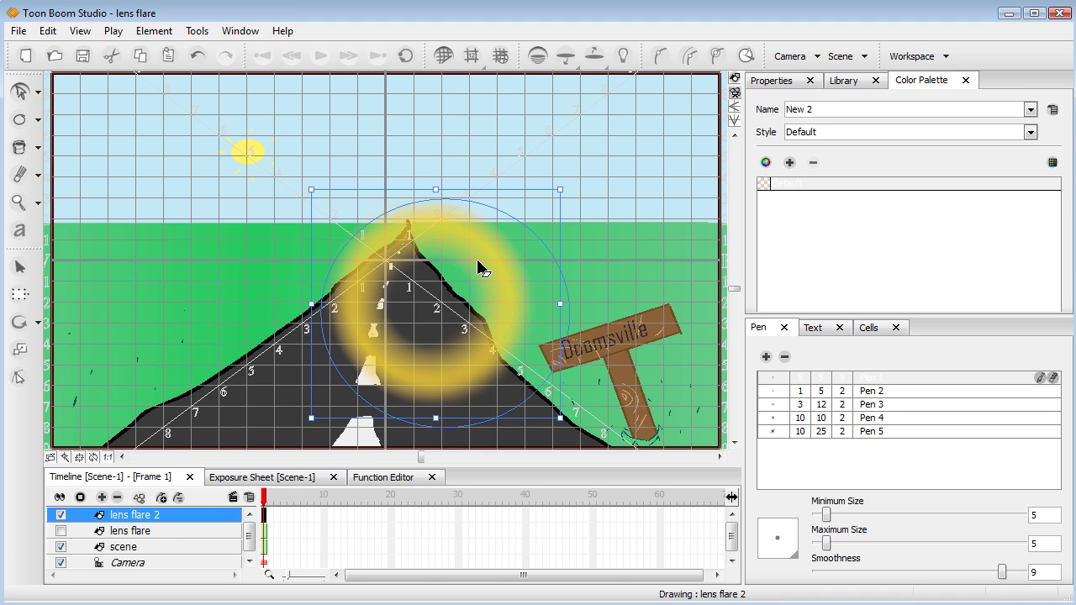
drag(480, 268, 373, 168)
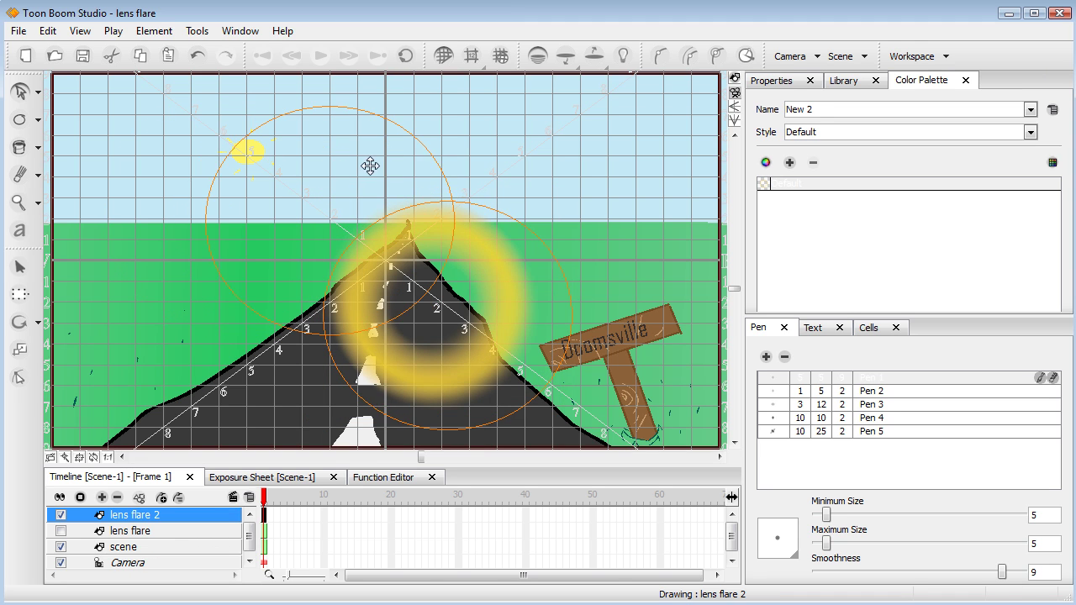
click(421, 323)
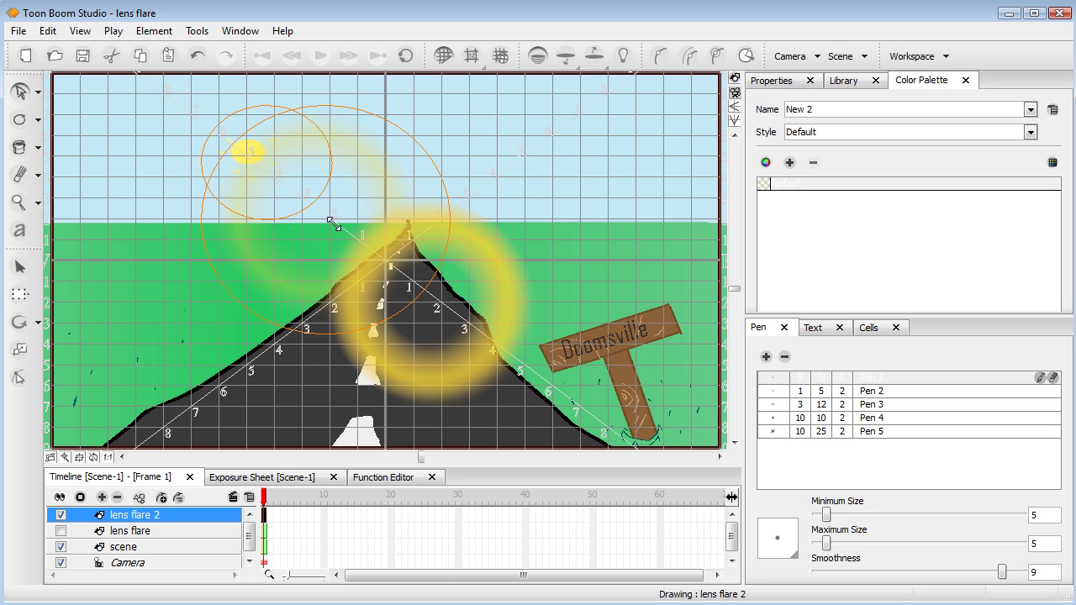
drag(287, 184, 249, 158)
- Duplicate the ring again and enlarge the copy so it surrounds the Doomsville sign
click(516, 317)
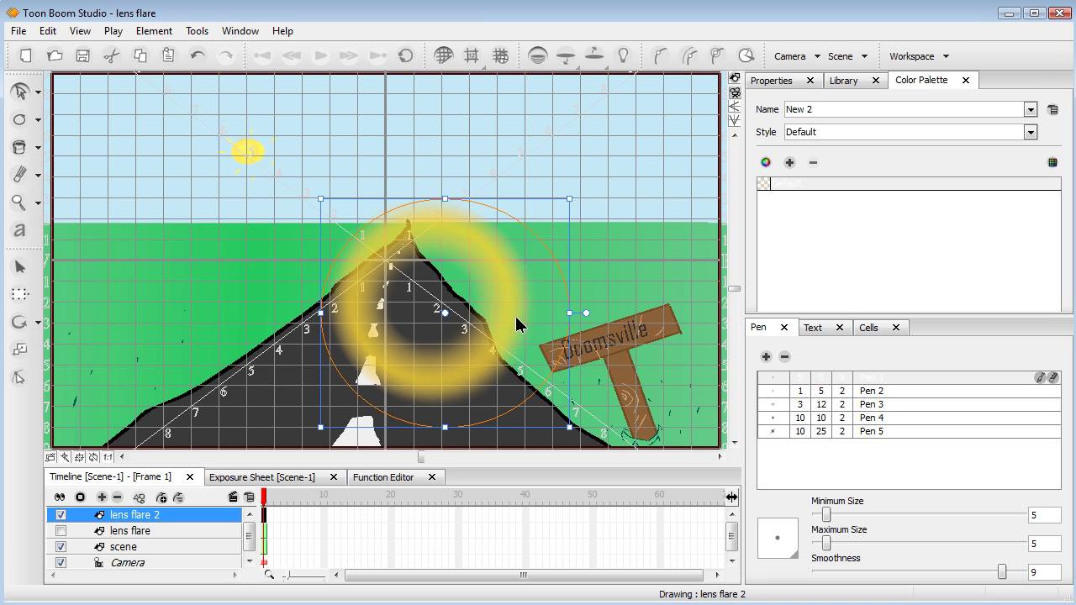
click(516, 319)
drag(516, 318, 719, 101)
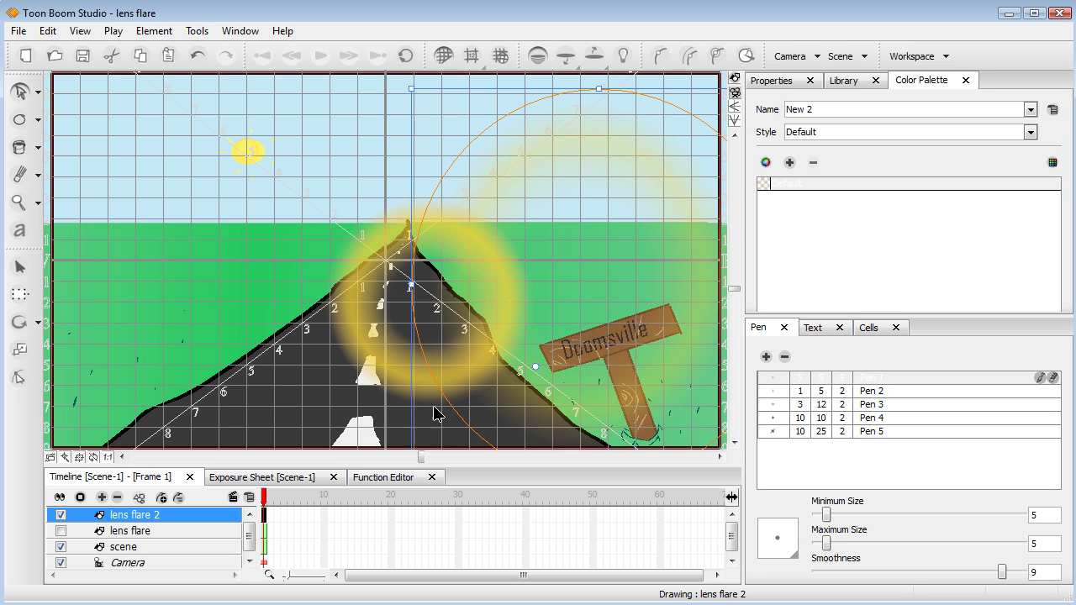
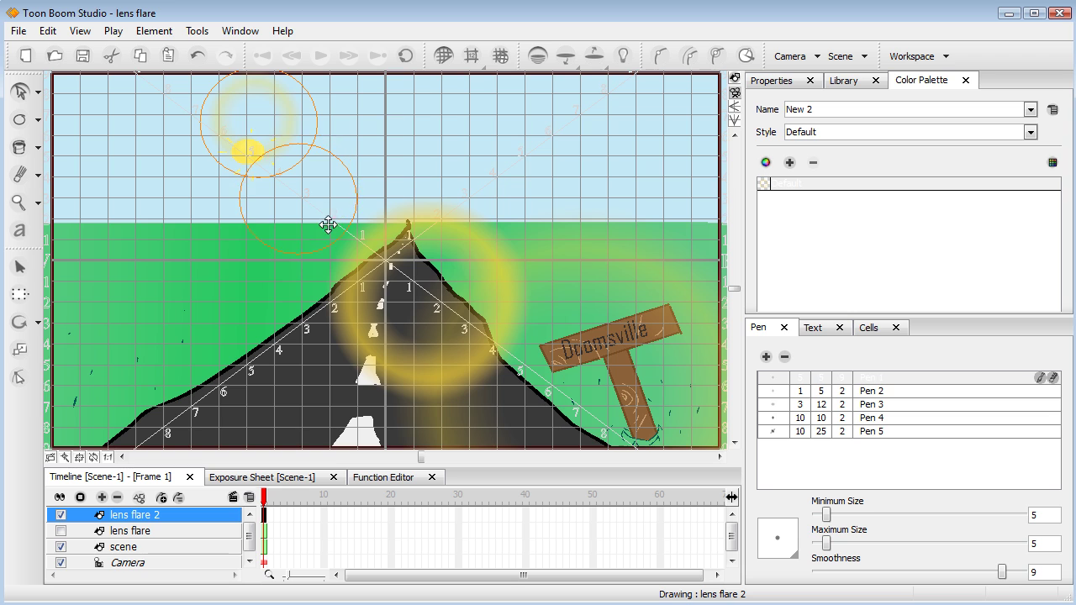
- Place the medium ring around the road's vanishing point and shrink an extra copy to a tiny ring beside the sign
click(478, 265)
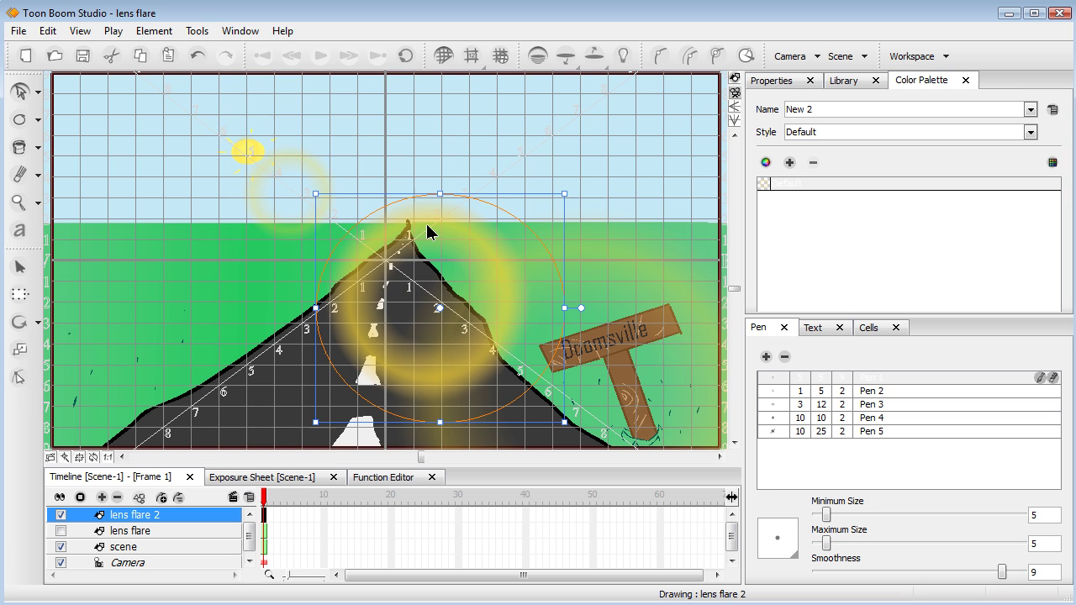
drag(457, 230, 399, 203)
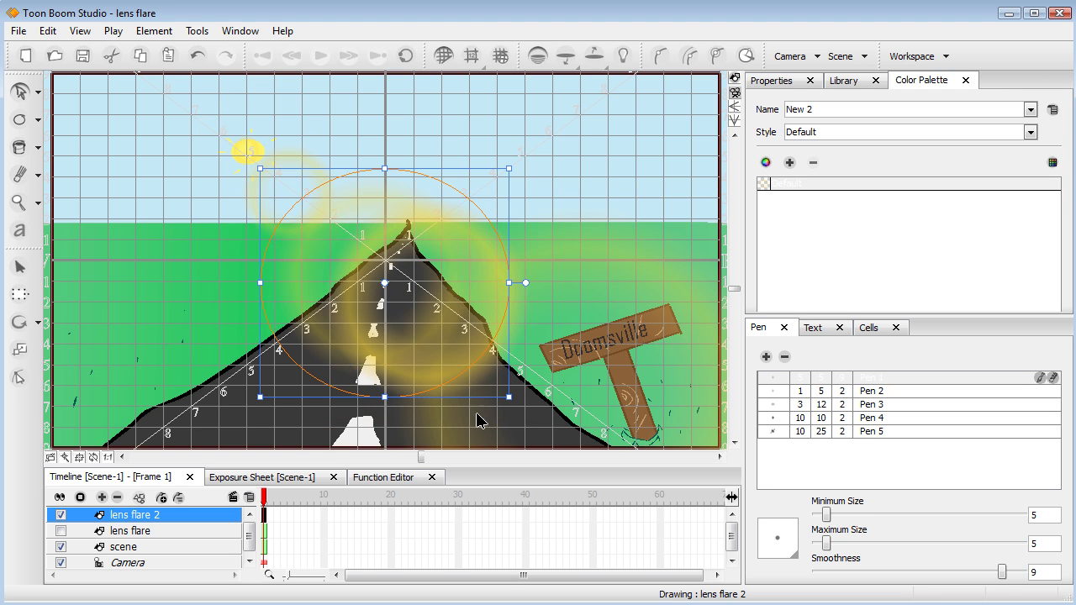
drag(508, 397, 503, 292)
drag(647, 267, 538, 236)
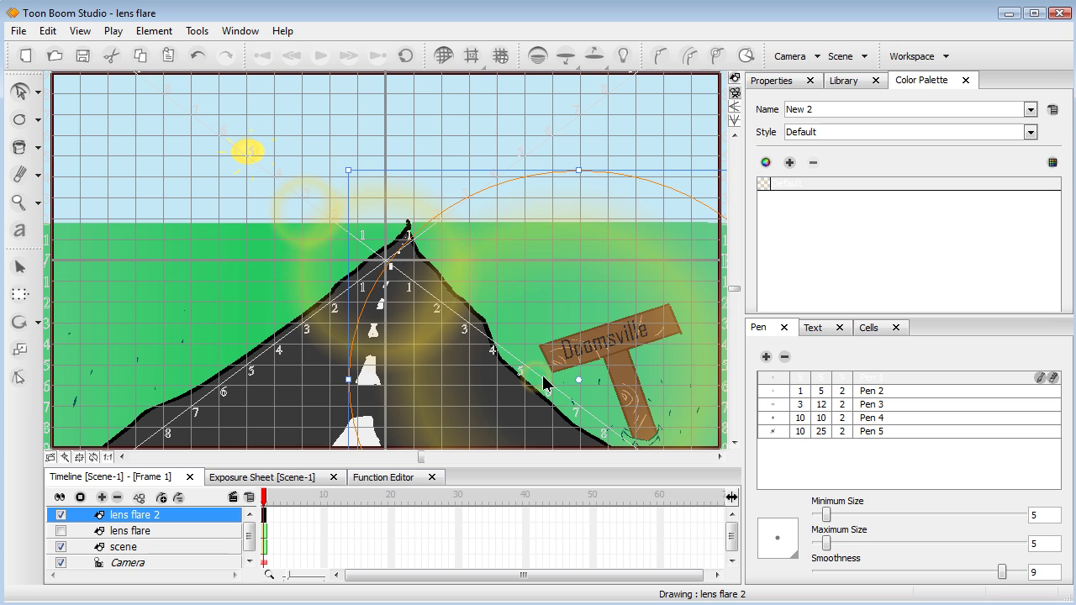
- Shift the large ring aside, move the tiny ring up into the sky, and return the large ring around the sign
drag(579, 373, 590, 369)
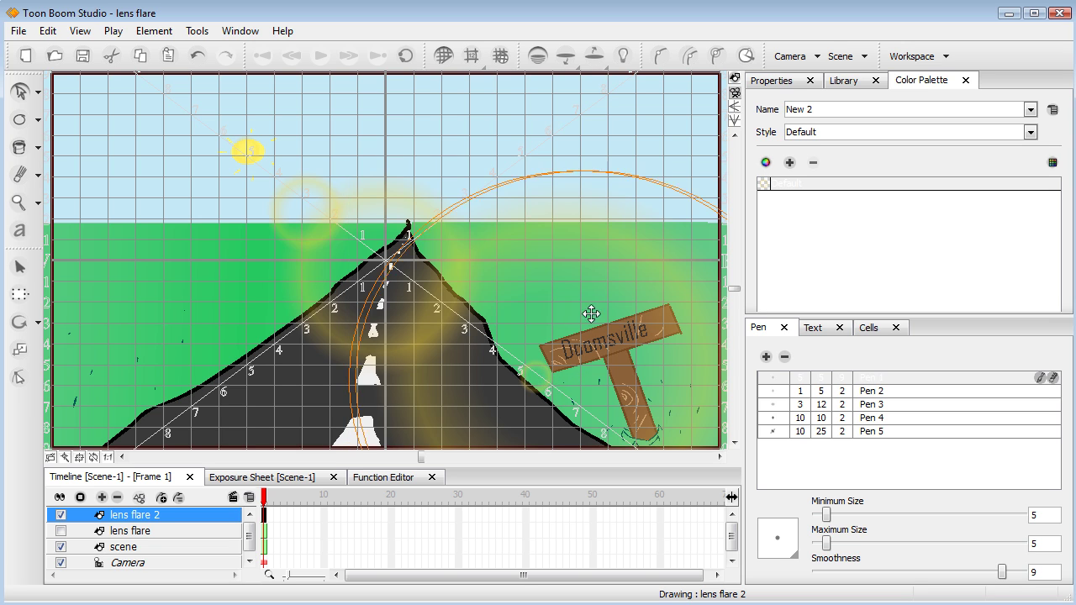
drag(550, 325, 664, 257)
key(ctrl+z)
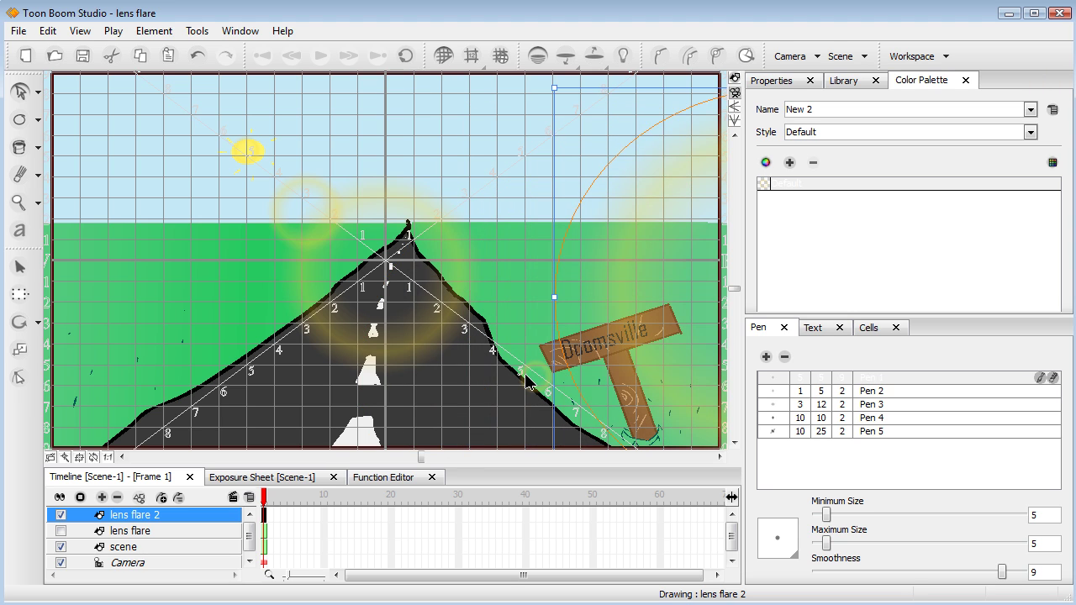
drag(542, 376, 473, 159)
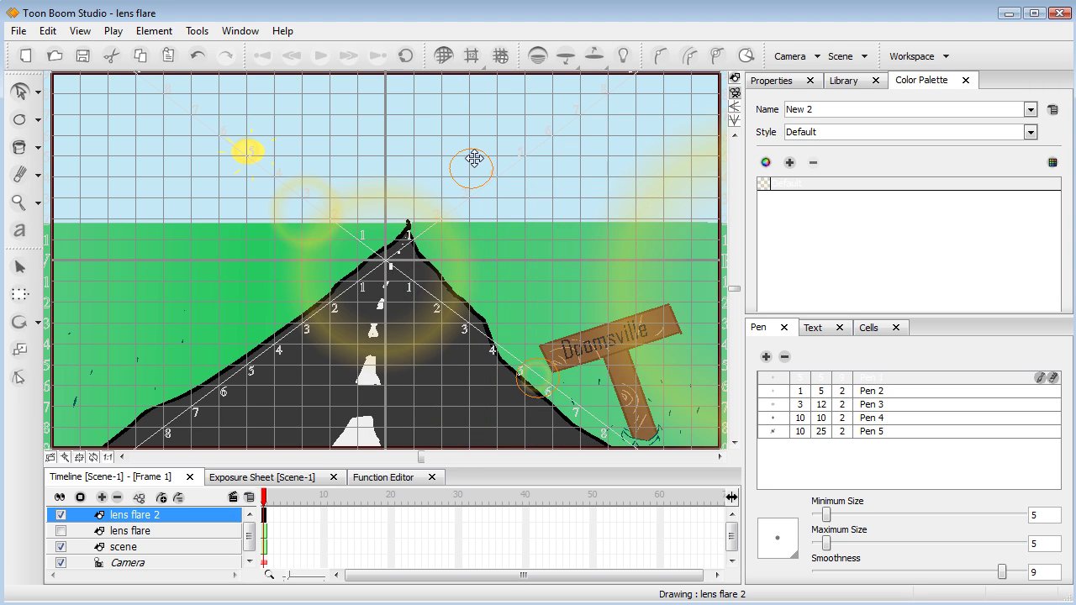
drag(622, 274, 404, 372)
- Duplicate the tiny ring and place both tiny rings side by side where the medium and large rings overlap on the road
click(470, 165)
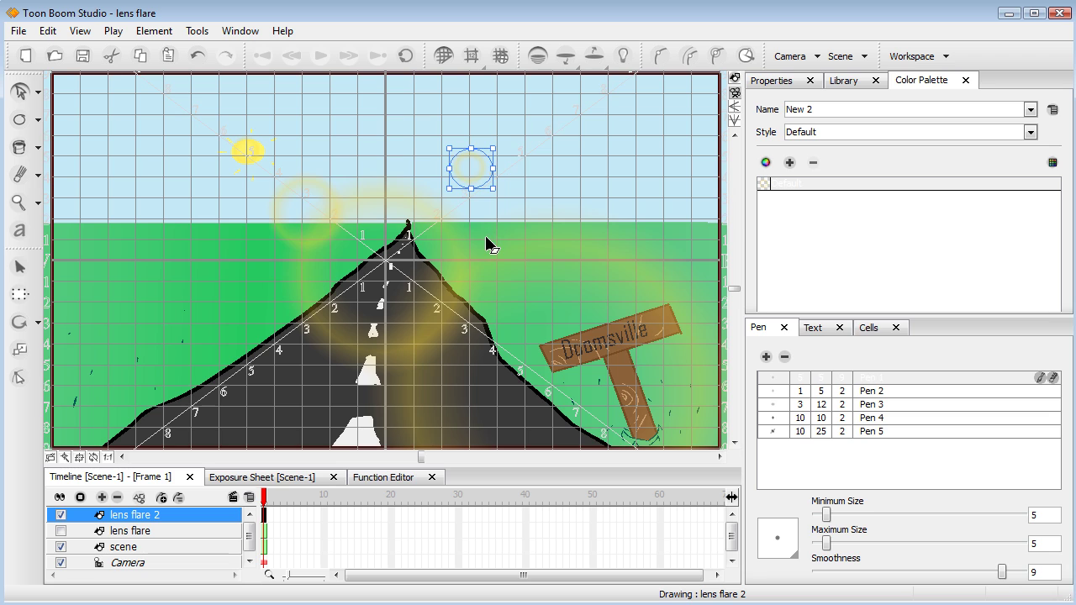
click(469, 162)
drag(488, 166, 479, 327)
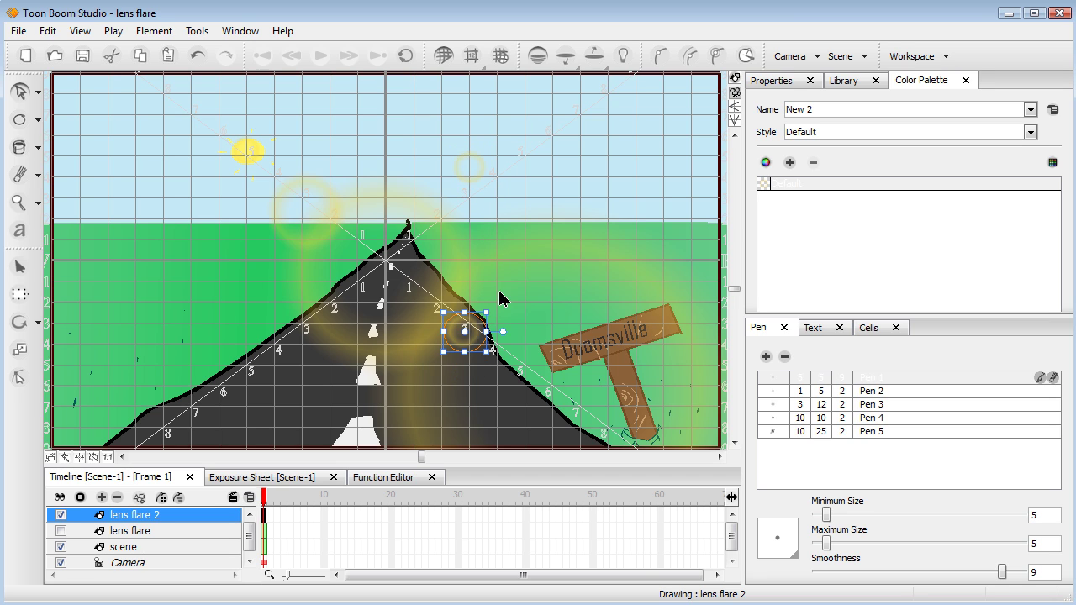
click(471, 345)
click(457, 329)
click(480, 156)
drag(478, 155, 458, 303)
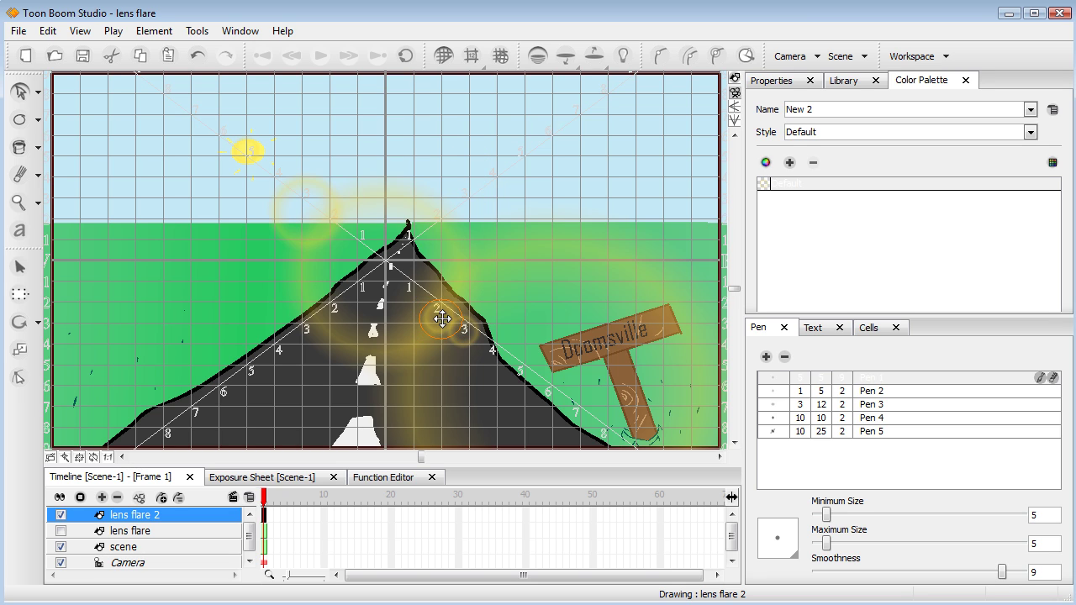
- Duplicate the small ring near the sun, enlarge the copy slightly, and place it overlapping the sun
click(292, 183)
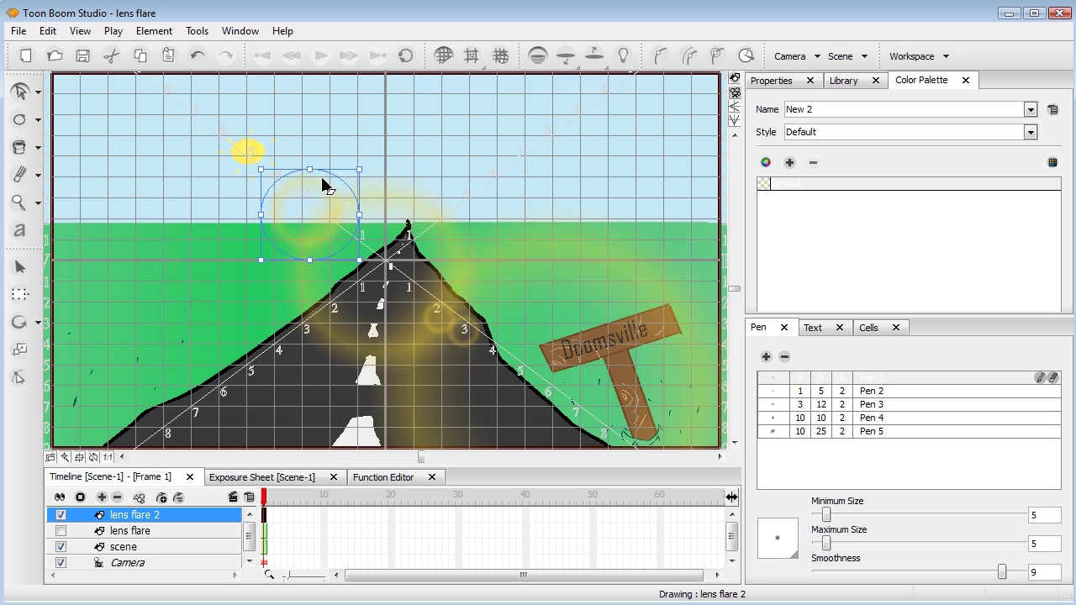
click(334, 154)
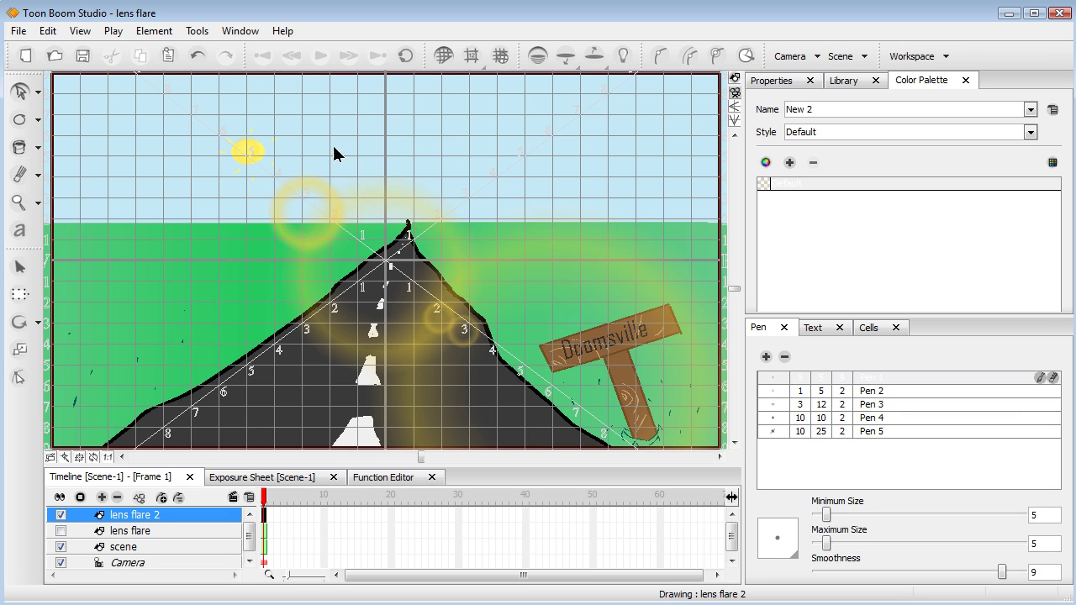
click(328, 199)
drag(336, 197, 304, 157)
drag(328, 222, 335, 238)
drag(317, 160, 309, 158)
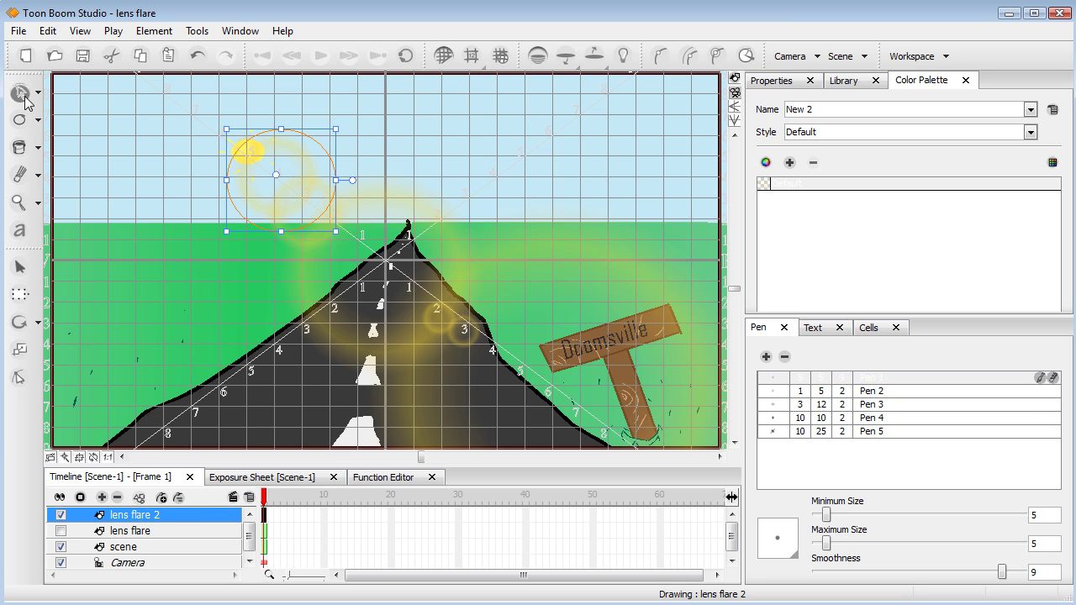
click(549, 240)
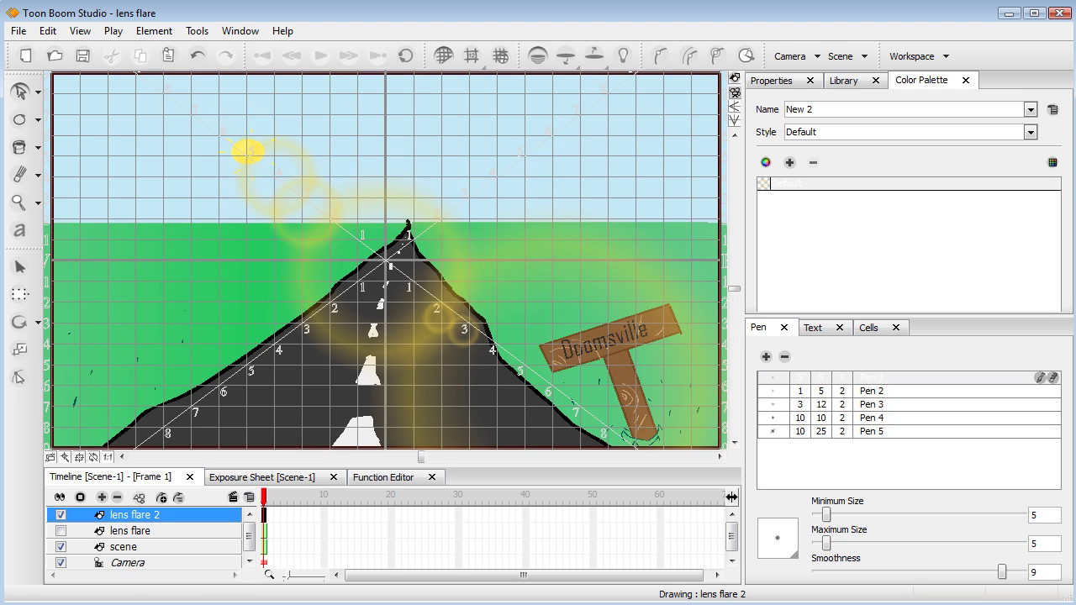
- Switch to the scene-level Select tool to view the flare without the grid and select the scene element in the timeline
click(20, 267)
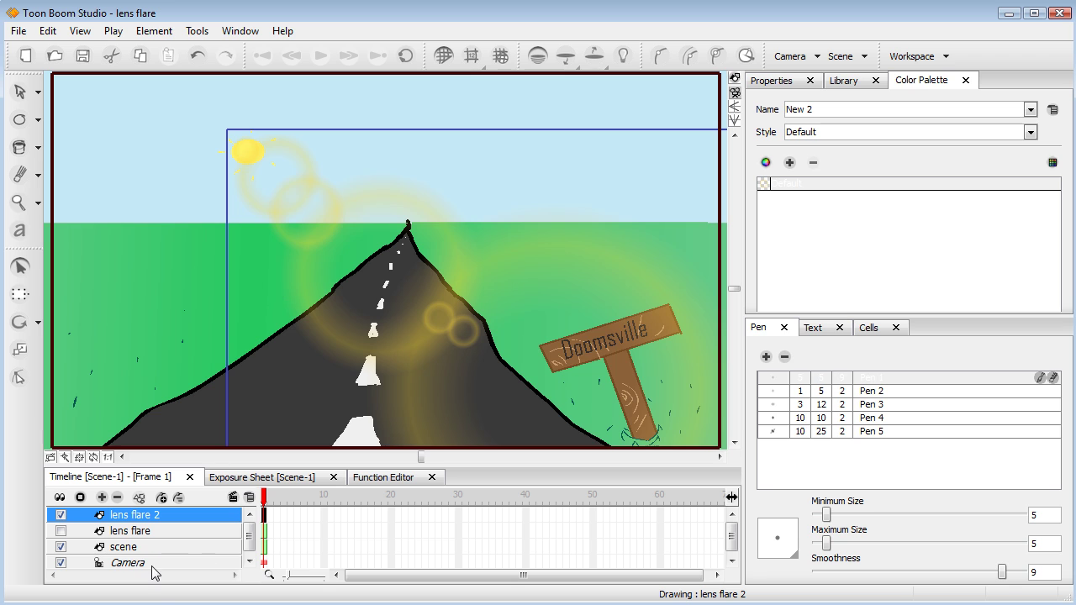
drag(247, 540, 210, 574)
click(187, 561)
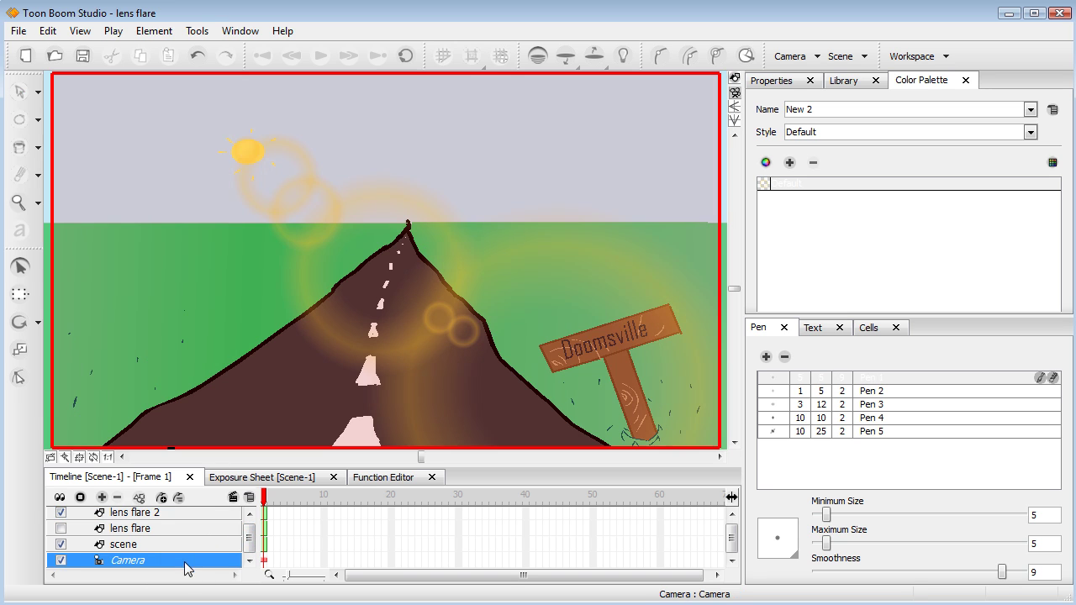
click(174, 547)
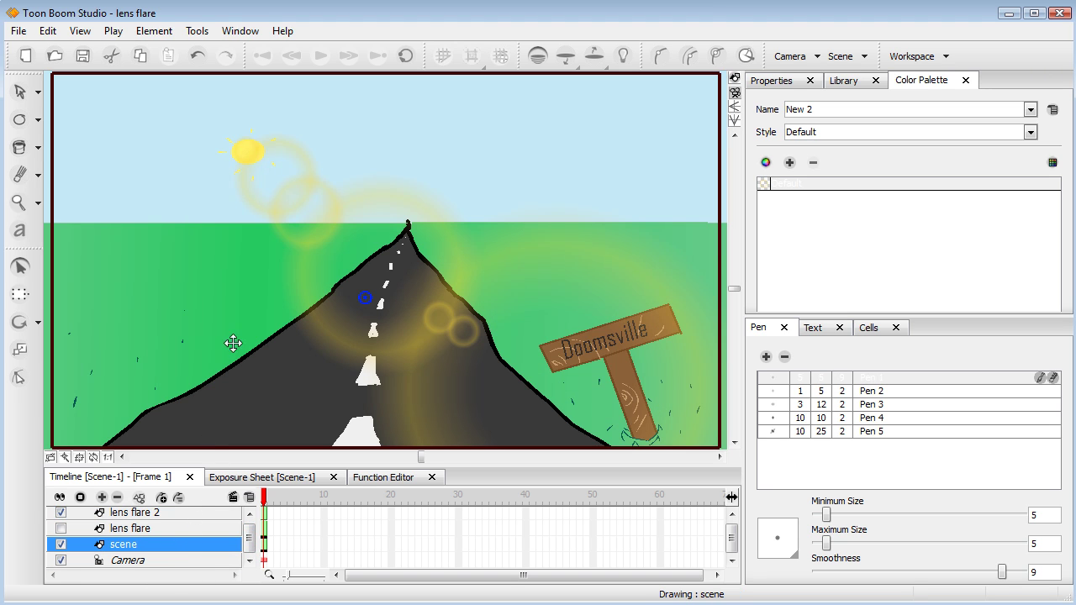